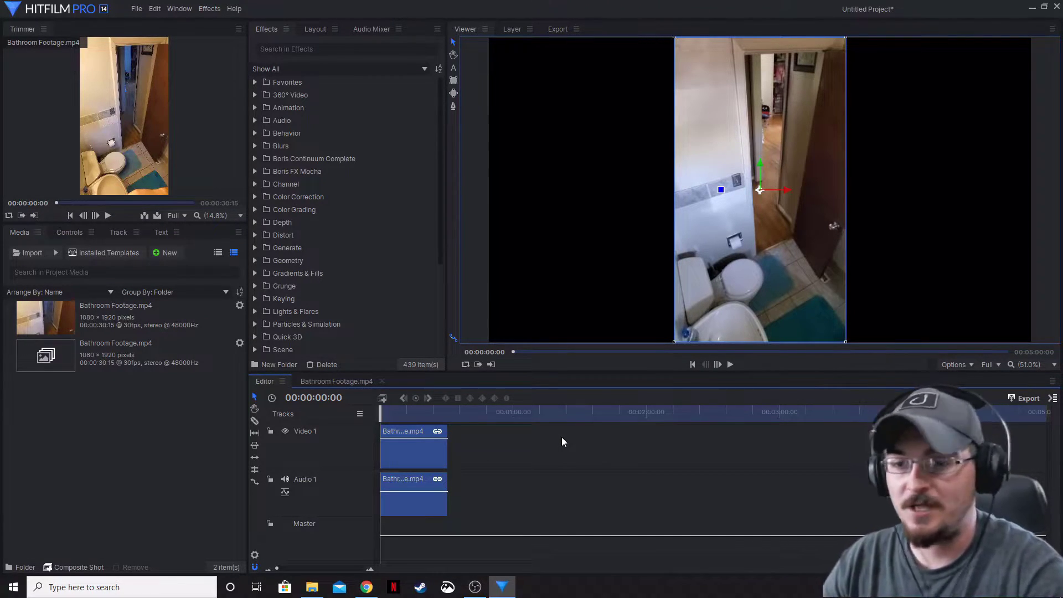
# Step: Play the Bathroom Footage in the viewer and pause it at 00:00:12:19
pyautogui.click(730, 365)
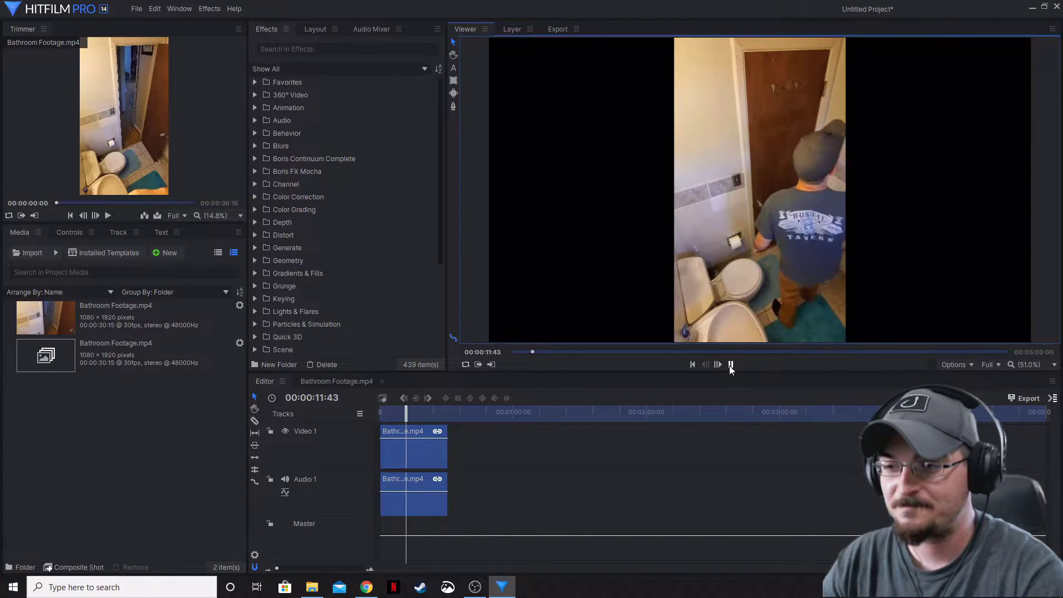
pyautogui.click(731, 366)
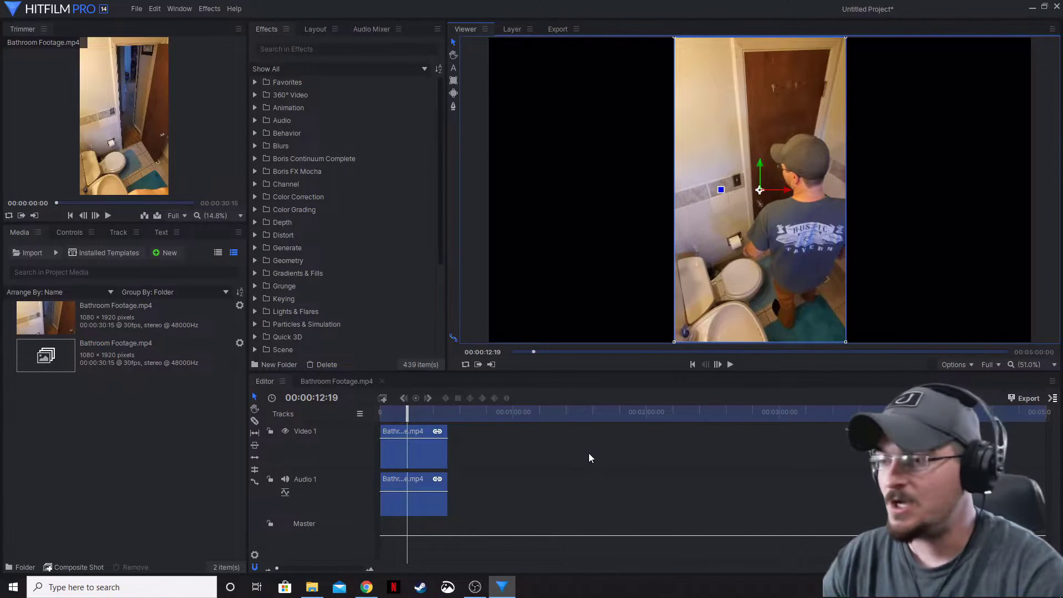
# Step: Unlink the Bathroom Footage clip and delete its video from Video 1, keeping the audio
pyautogui.click(415, 433)
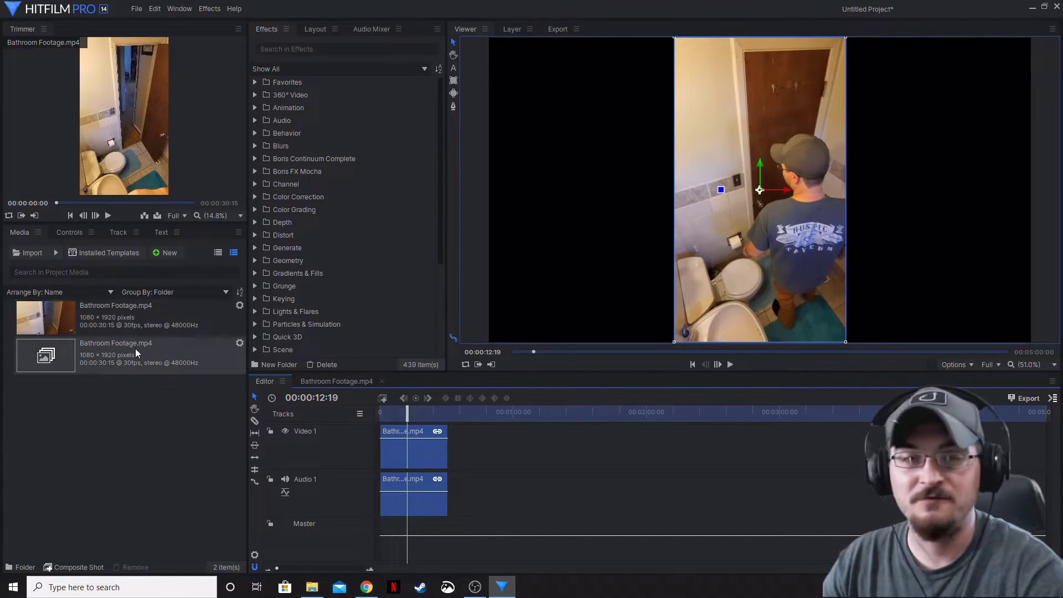
pyautogui.rightClick(425, 433)
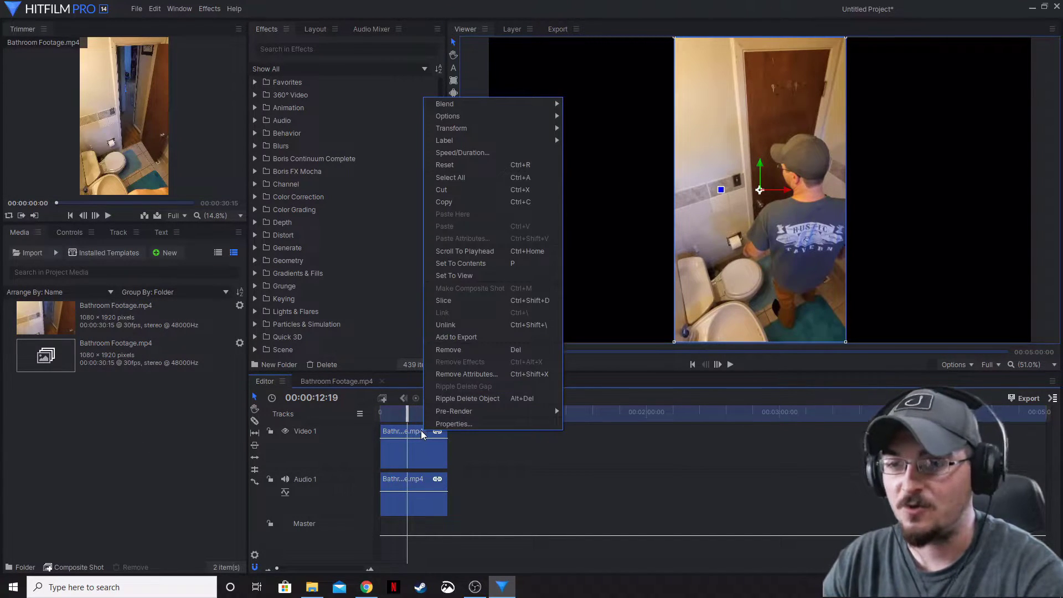
pyautogui.click(461, 325)
pyautogui.click(530, 446)
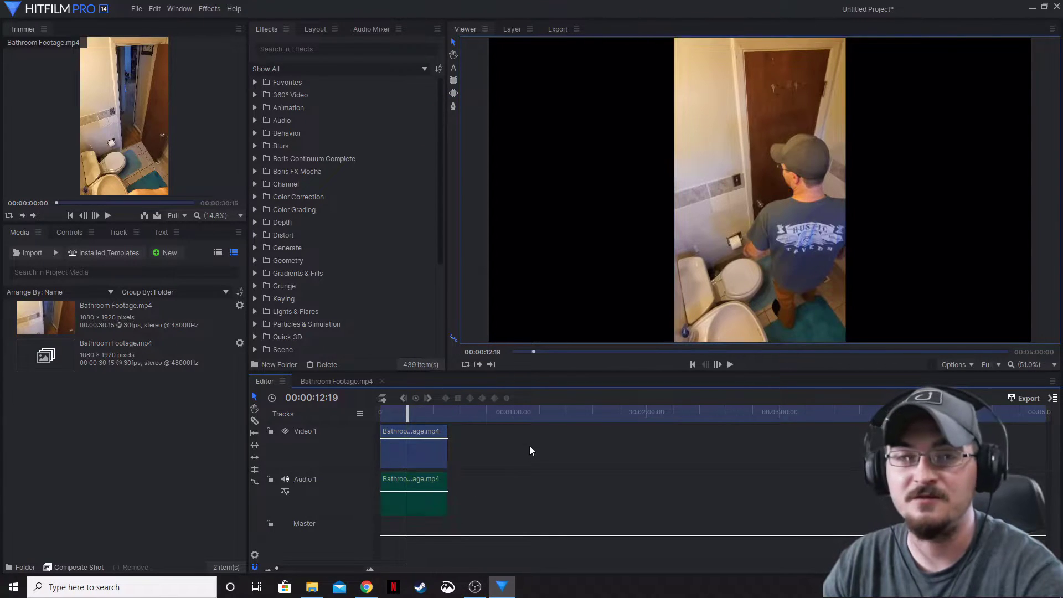
pyautogui.click(425, 450)
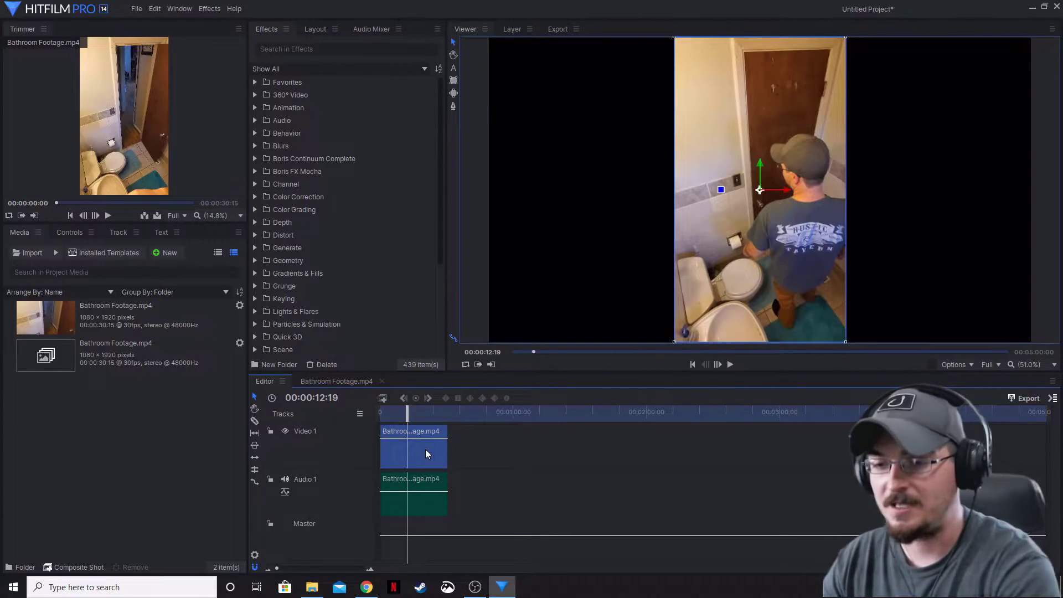
pyautogui.press('Delete')
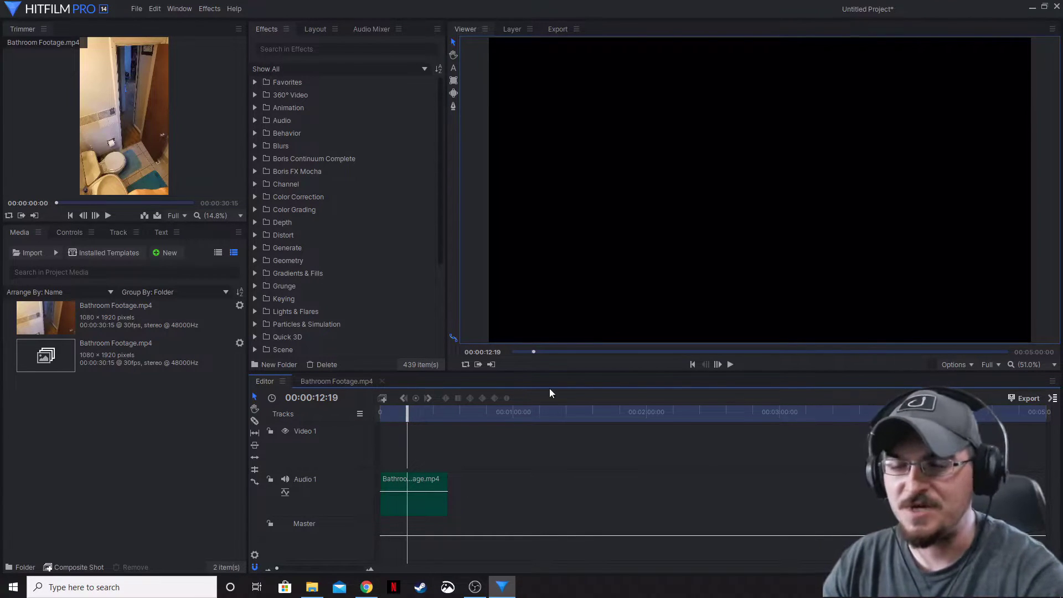
# Step: In Export, check the Queue, return to Presets and start a new preset
pyautogui.click(558, 30)
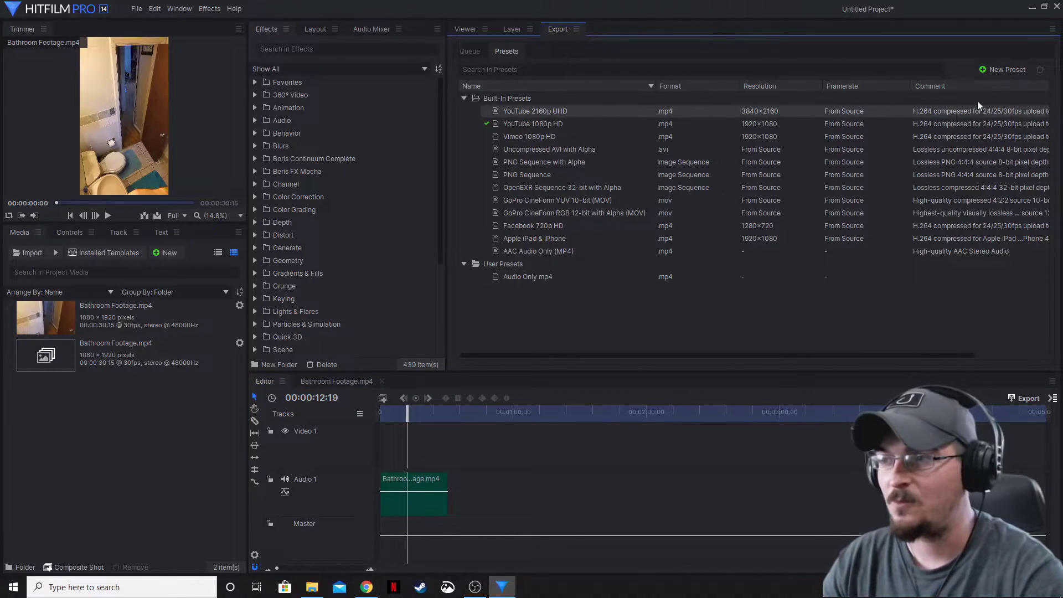
pyautogui.click(469, 51)
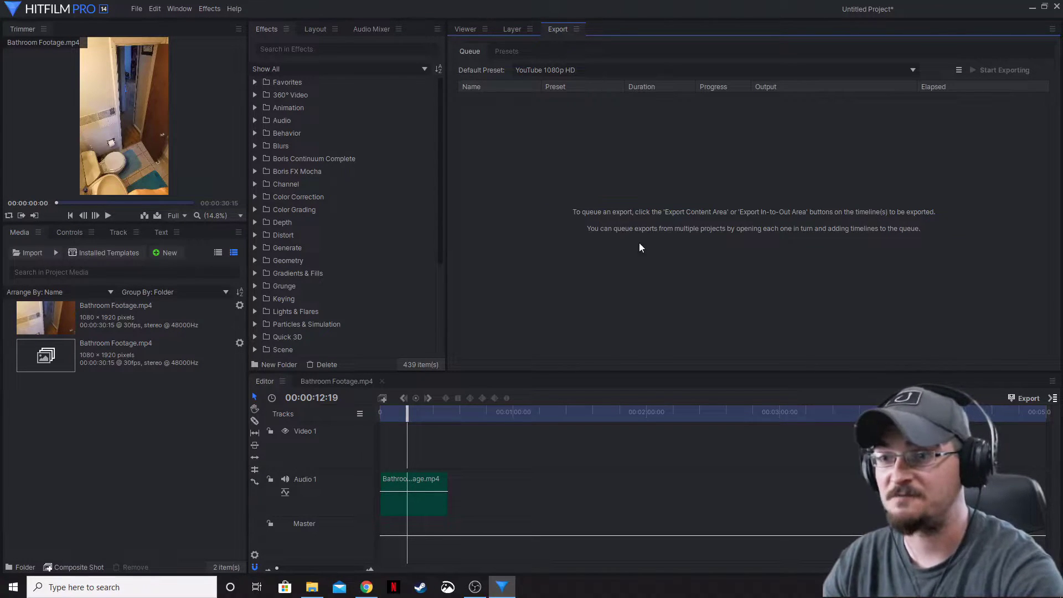
pyautogui.click(505, 51)
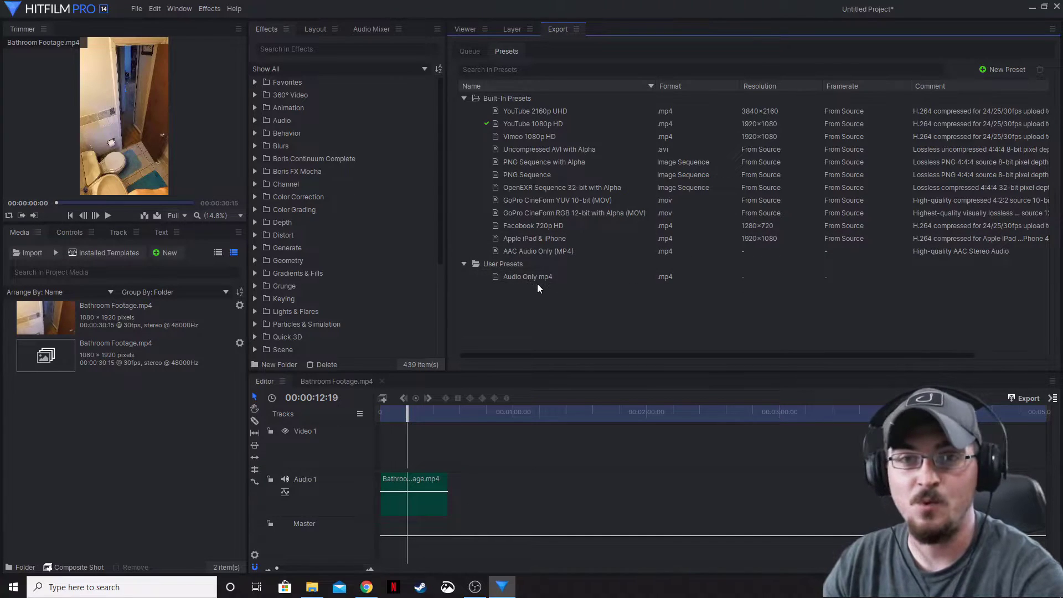
pyautogui.click(1002, 70)
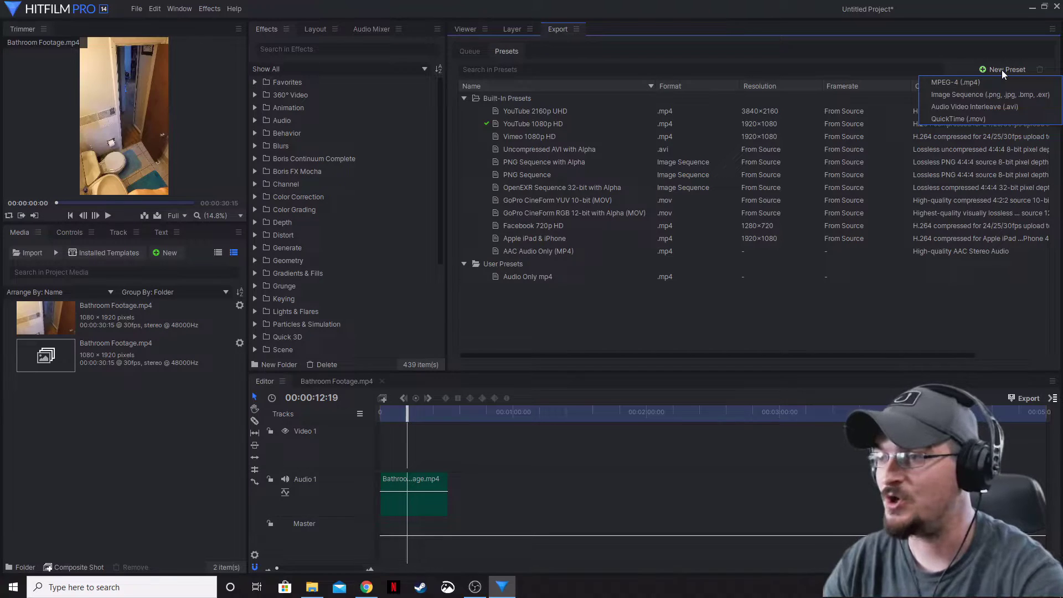
# Step: Save an MPEG-4 (.mp4) preset named 'New Audio Only' with Video unchecked
pyautogui.click(952, 82)
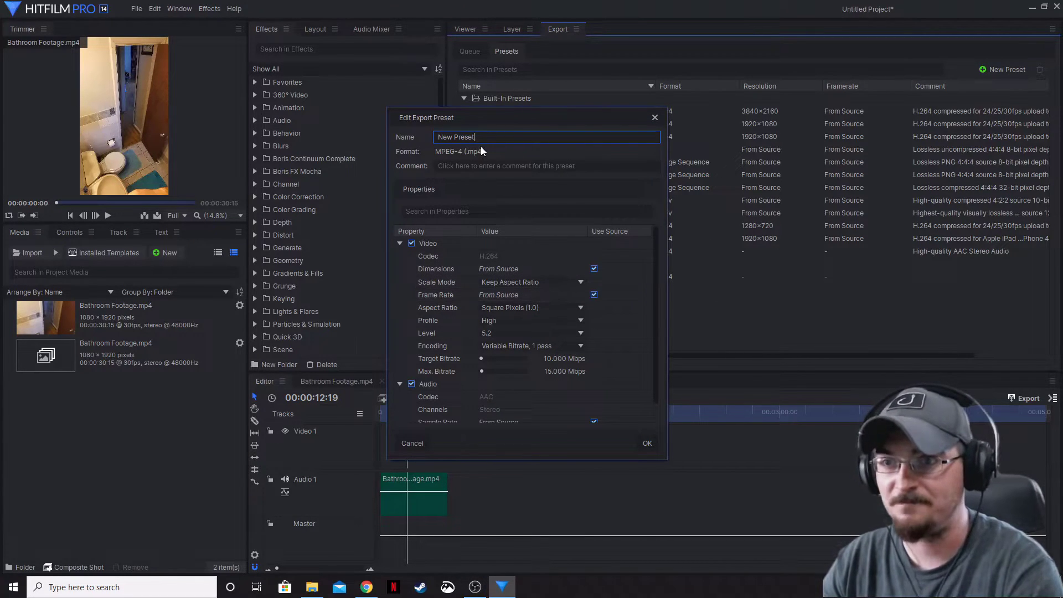
pyautogui.hotkey('ctrl', 'shift', 'Left')
pyautogui.hotkey('ctrl', 'shift', 'Left')
pyautogui.write('New')
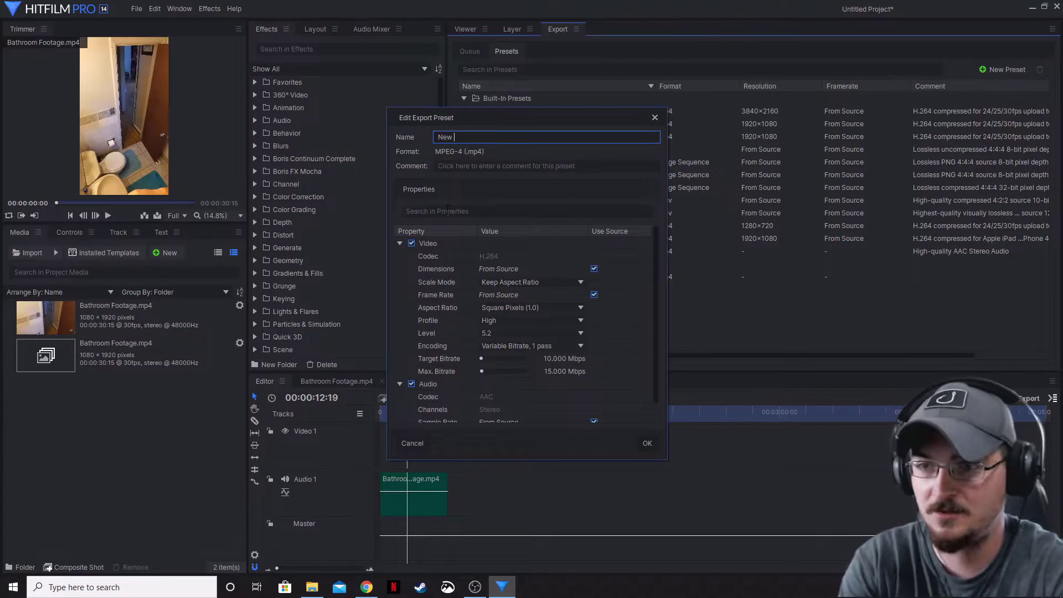
pyautogui.write(' Audio Only')
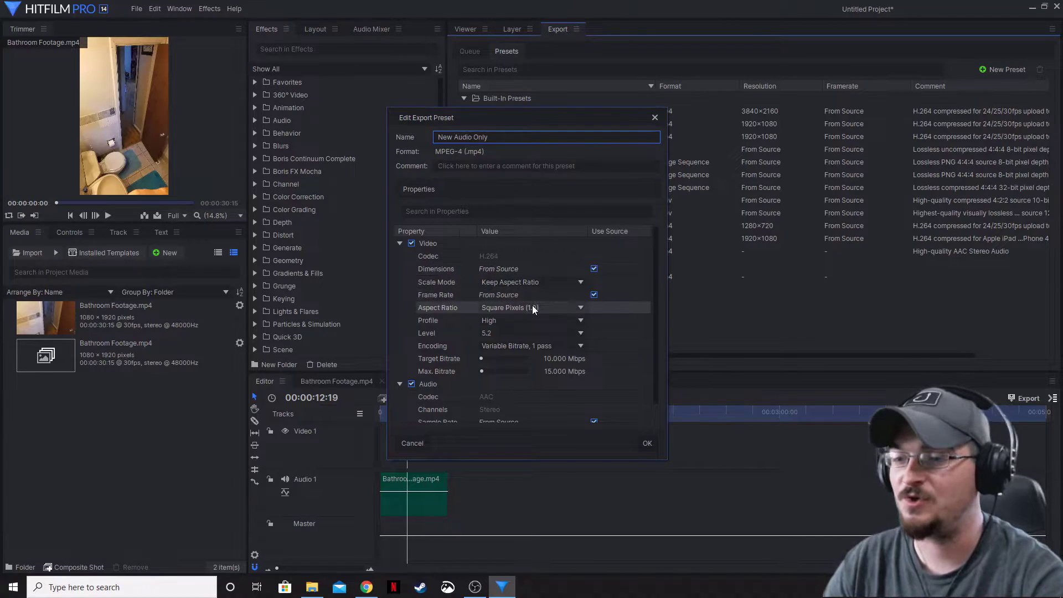
pyautogui.scroll(-1, 533, 305)
pyautogui.scroll(1, 533, 311)
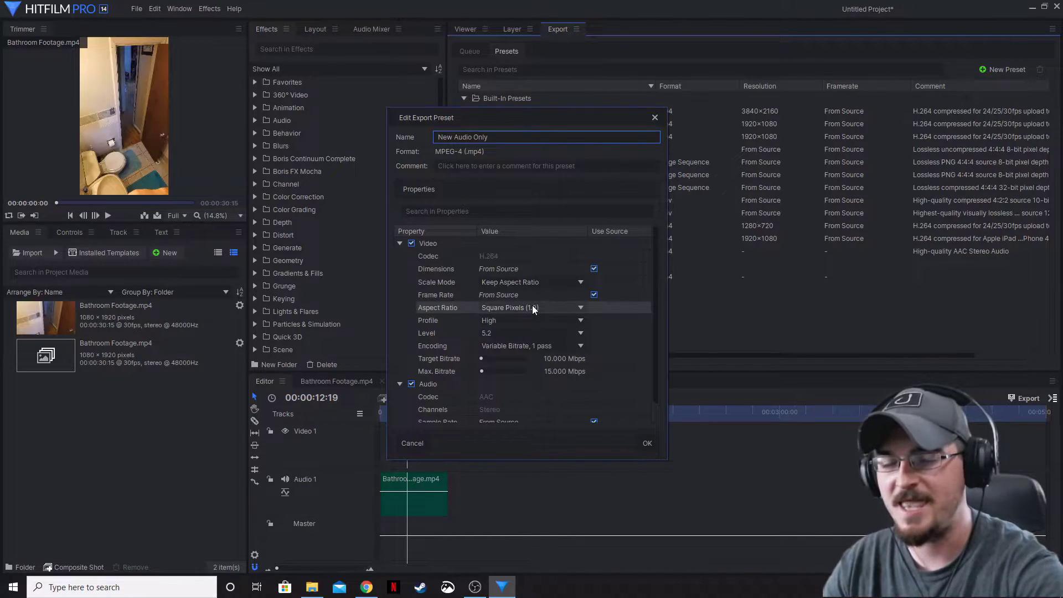
pyautogui.click(411, 243)
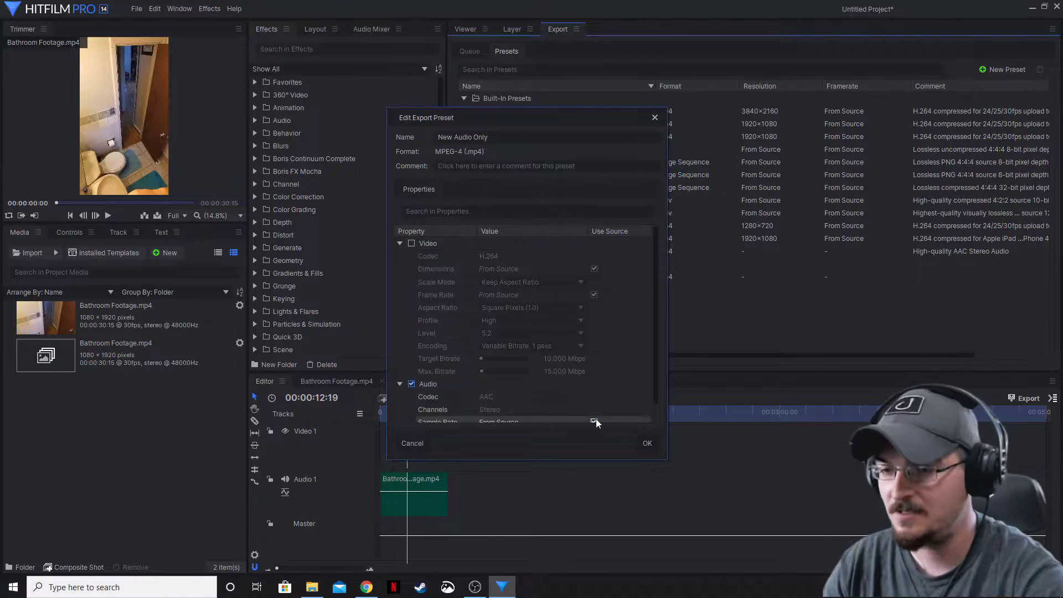
pyautogui.scroll(-1, 544, 326)
pyautogui.click(648, 443)
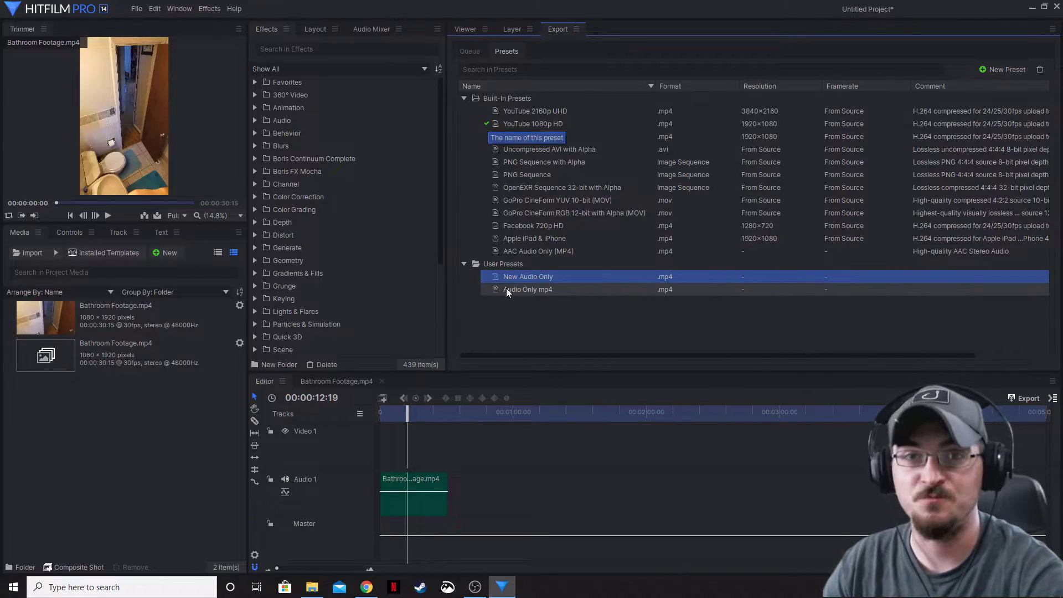
# Step: Add the timeline to the export queue with the New Audio Only preset and export it
pyautogui.click(474, 54)
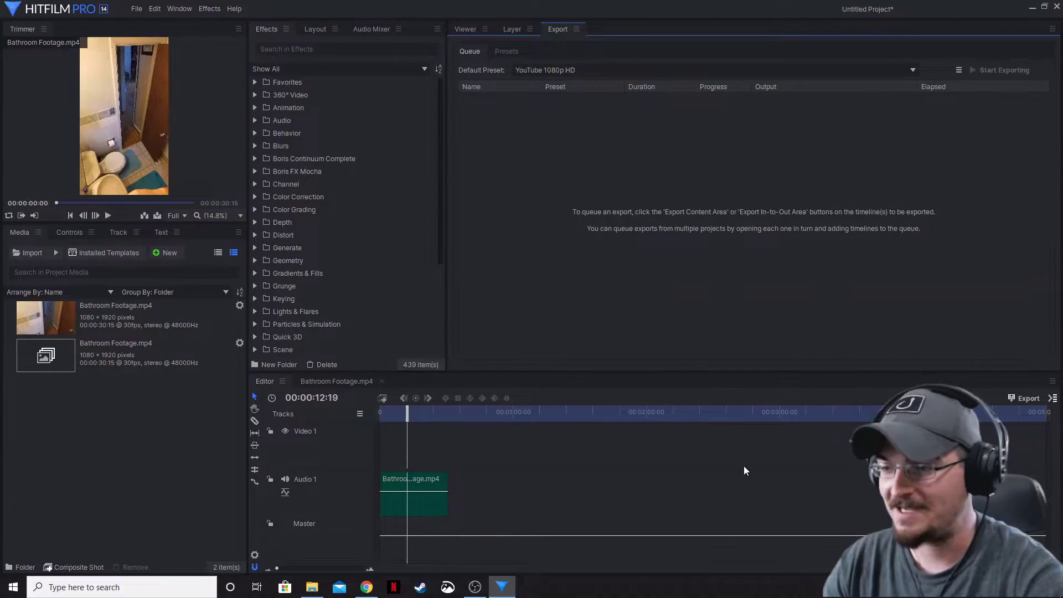
pyautogui.click(1053, 400)
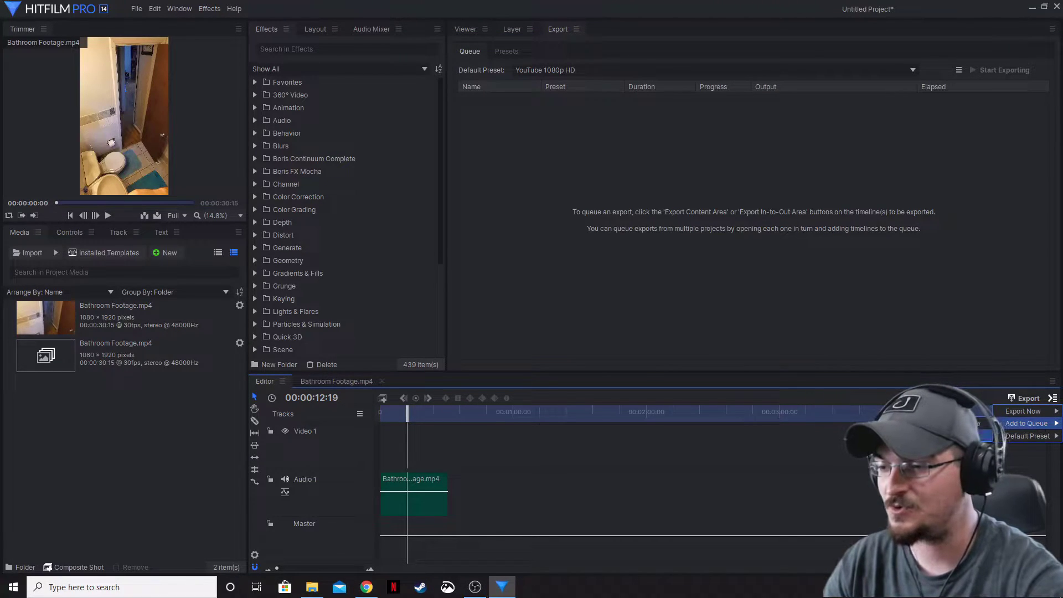
pyautogui.click(1041, 425)
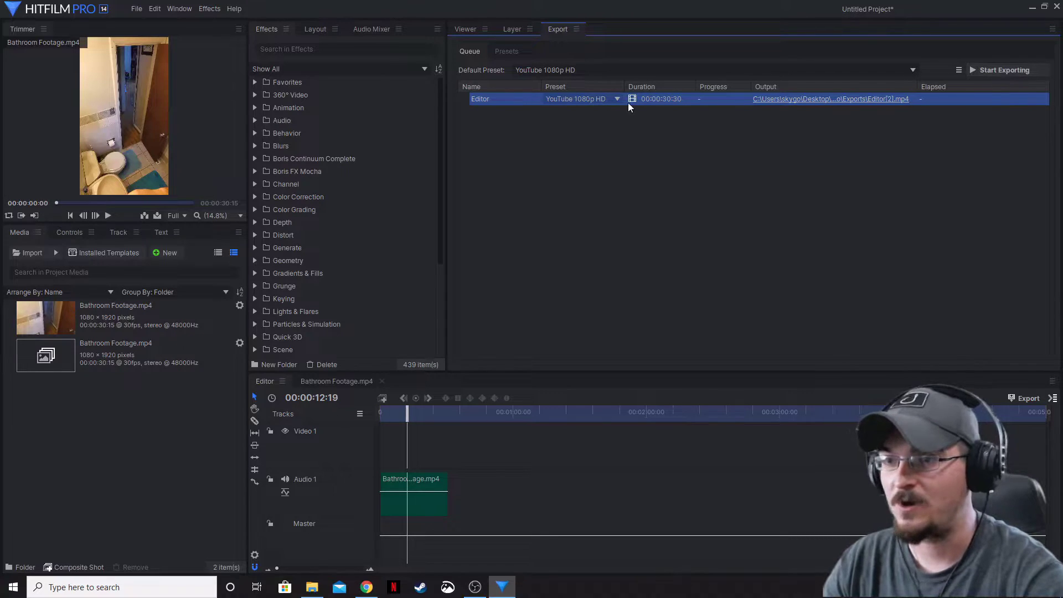
pyautogui.click(613, 104)
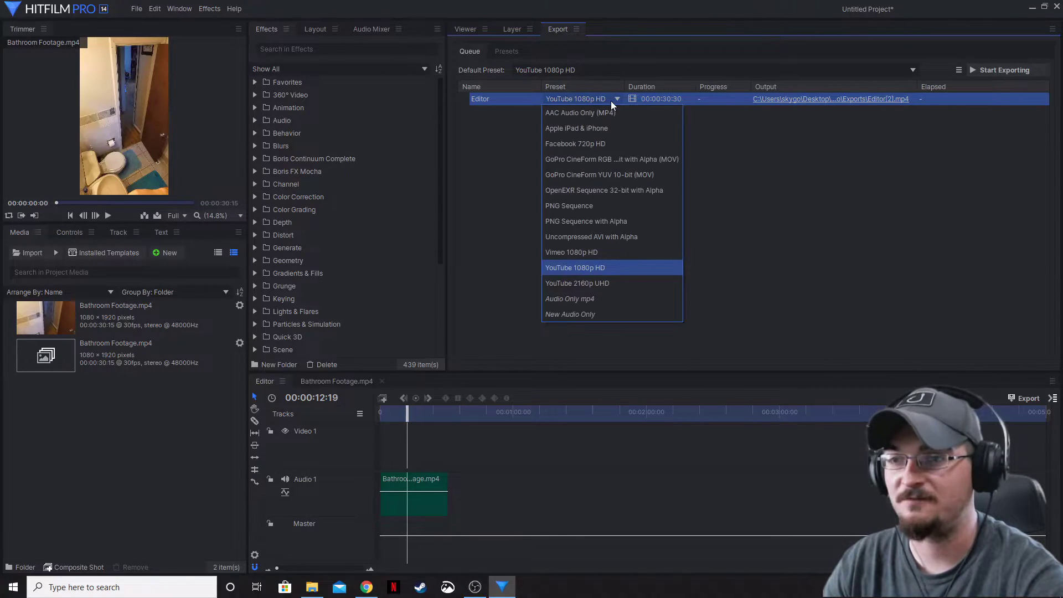
pyautogui.click(571, 315)
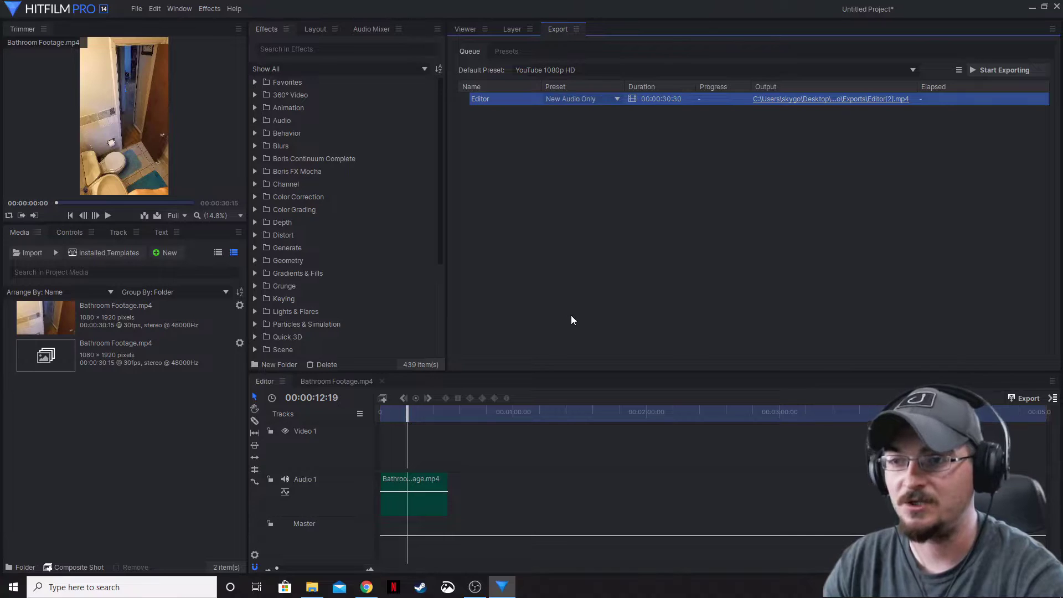
pyautogui.click(1015, 76)
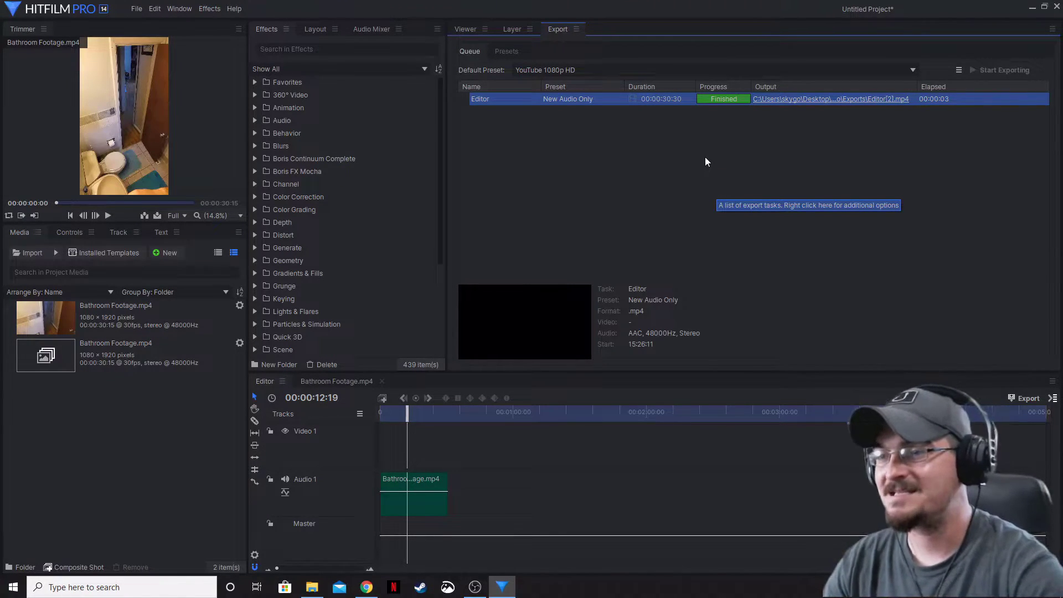
# Step: Open the HitFilm Pro Exports folder and play Editor[2] to check the export
pyautogui.click(1032, 7)
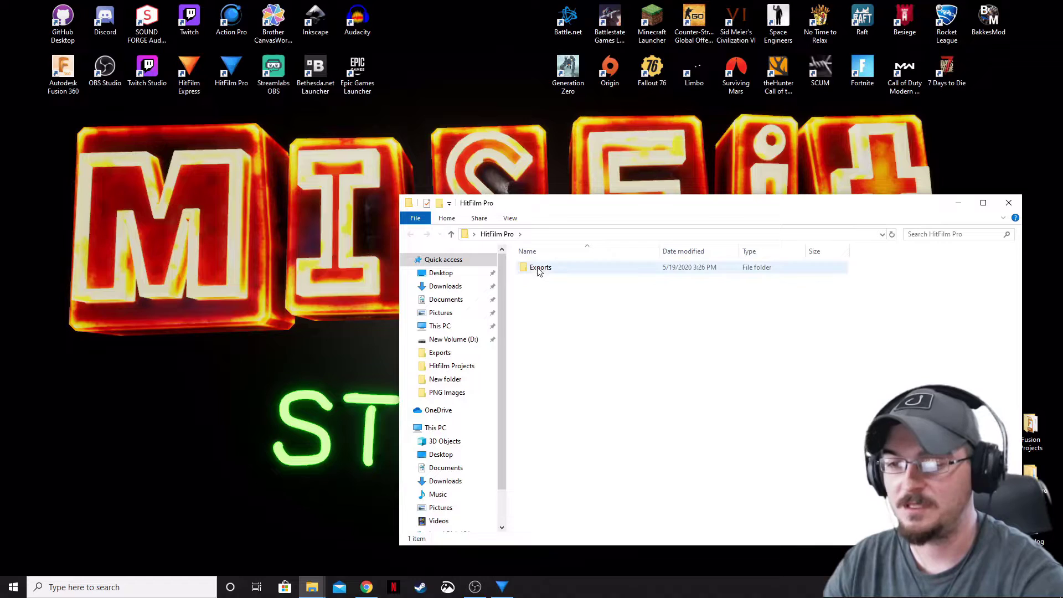
pyautogui.doubleClick(539, 268)
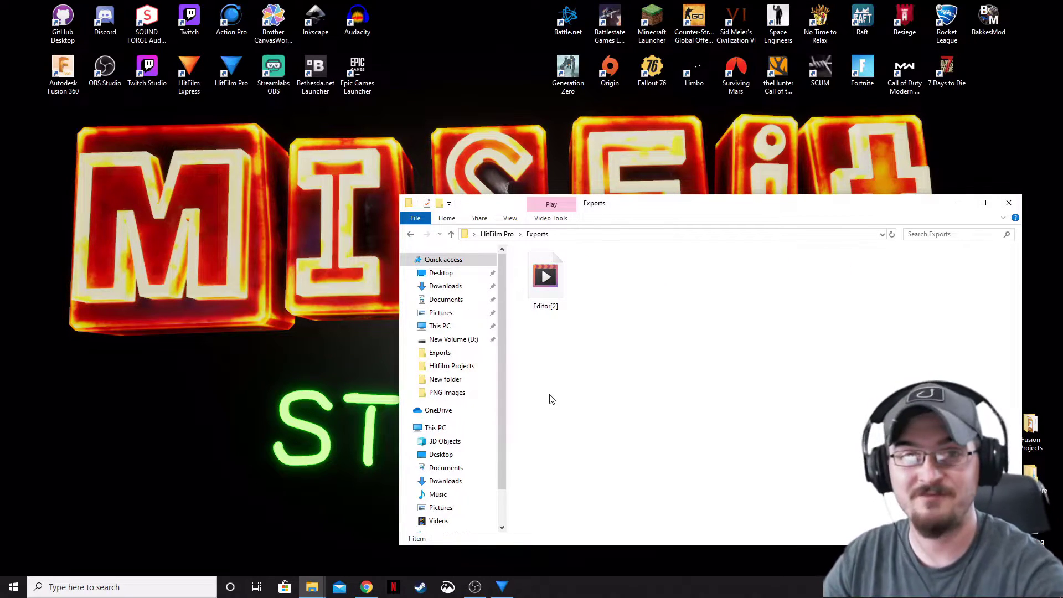
pyautogui.click(552, 294)
pyautogui.doubleClick(551, 291)
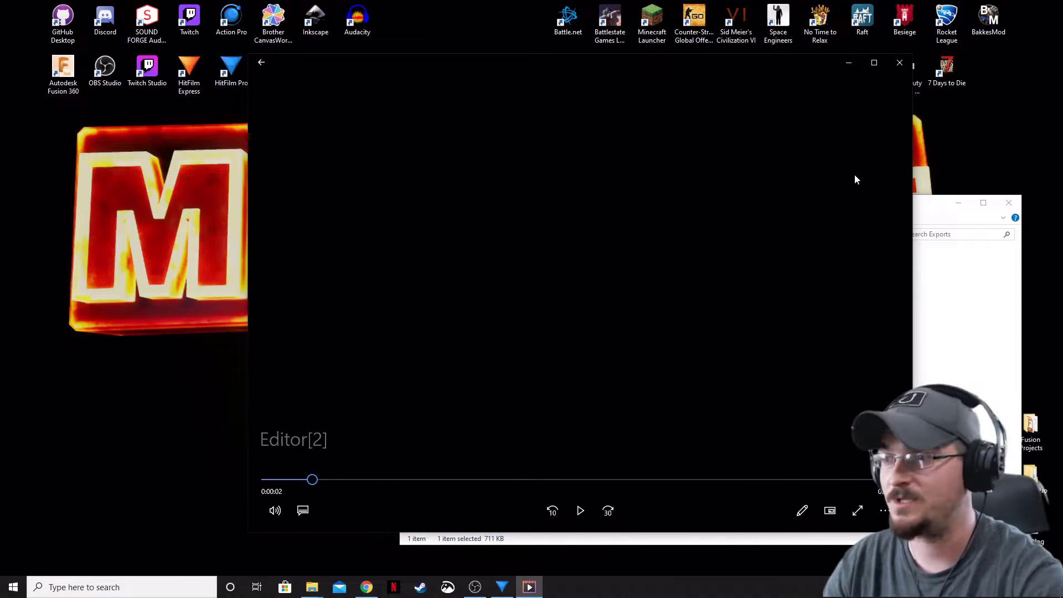
pyautogui.click(900, 63)
# Step: Select Editor[2] and switch to the My MP4 to MP3 Converter page in Chrome
pyautogui.click(583, 409)
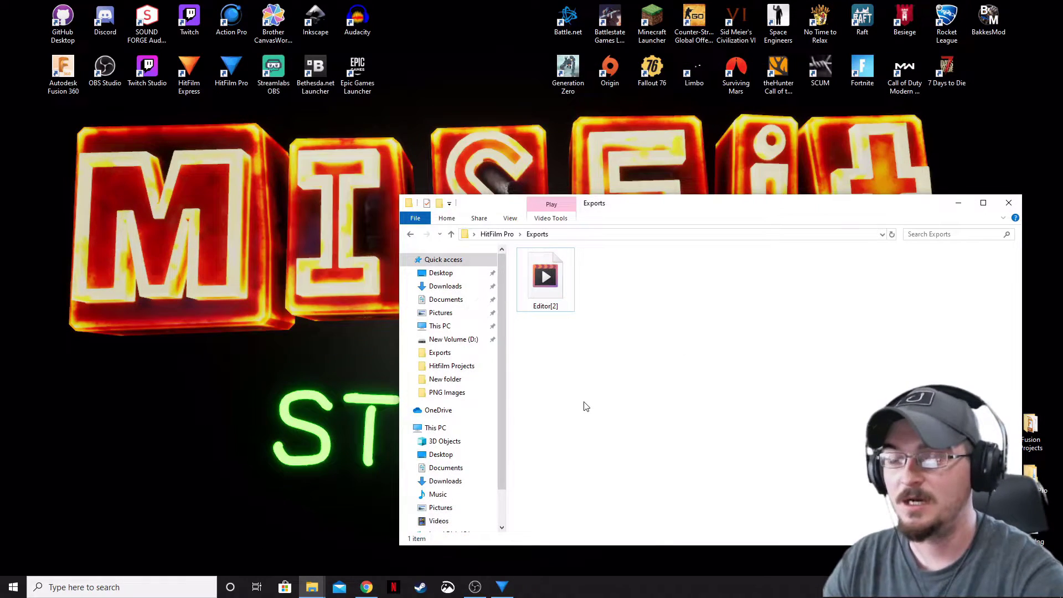
pyautogui.click(549, 280)
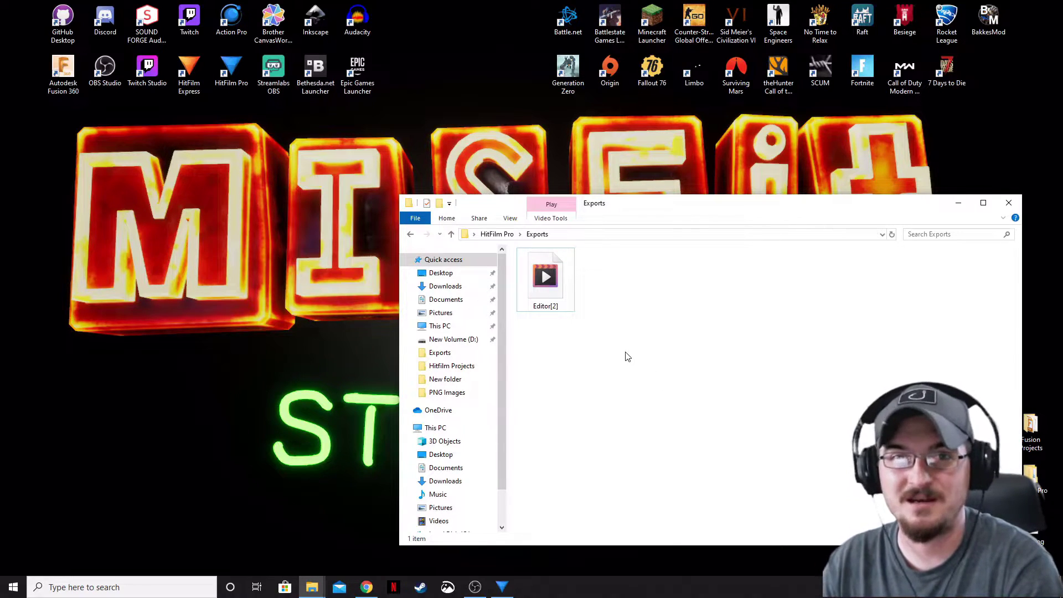
pyautogui.click(367, 587)
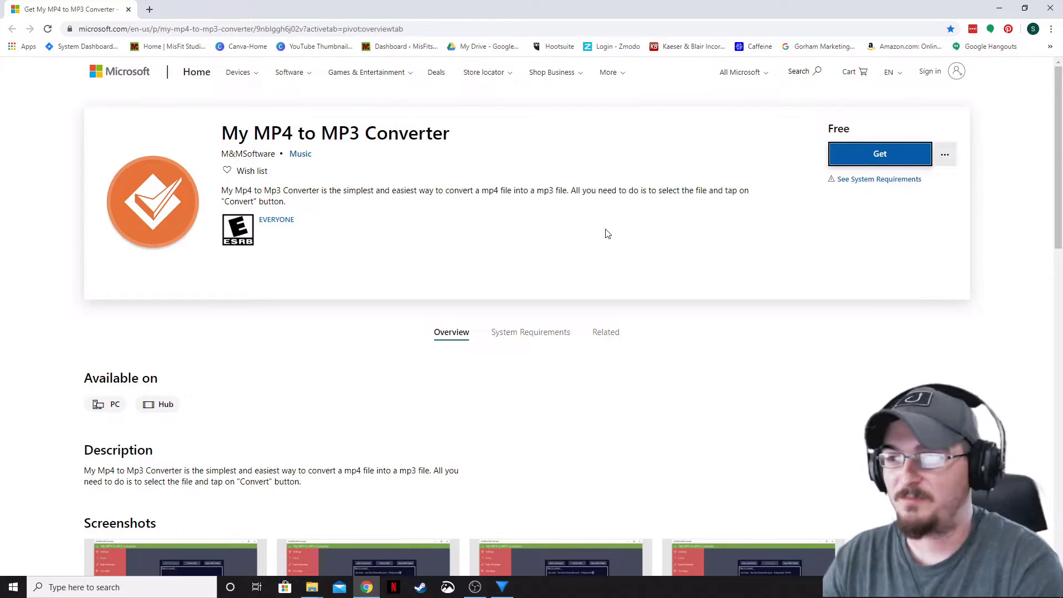
# Step: Install the free My MP4 to MP3 Converter via Microsoft Store, closing Chrome and the Store
pyautogui.click(851, 158)
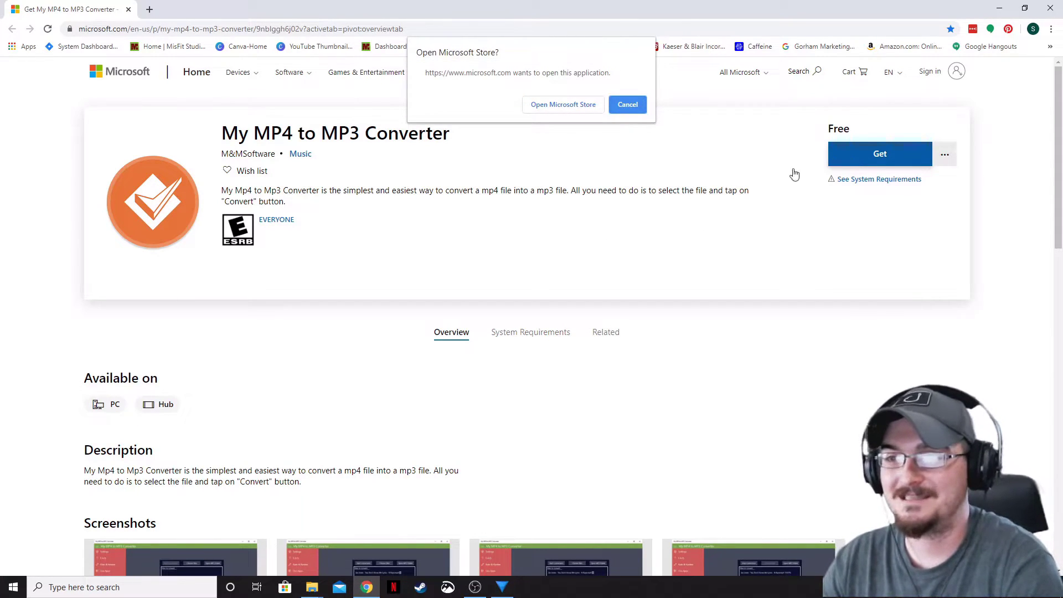
pyautogui.click(586, 107)
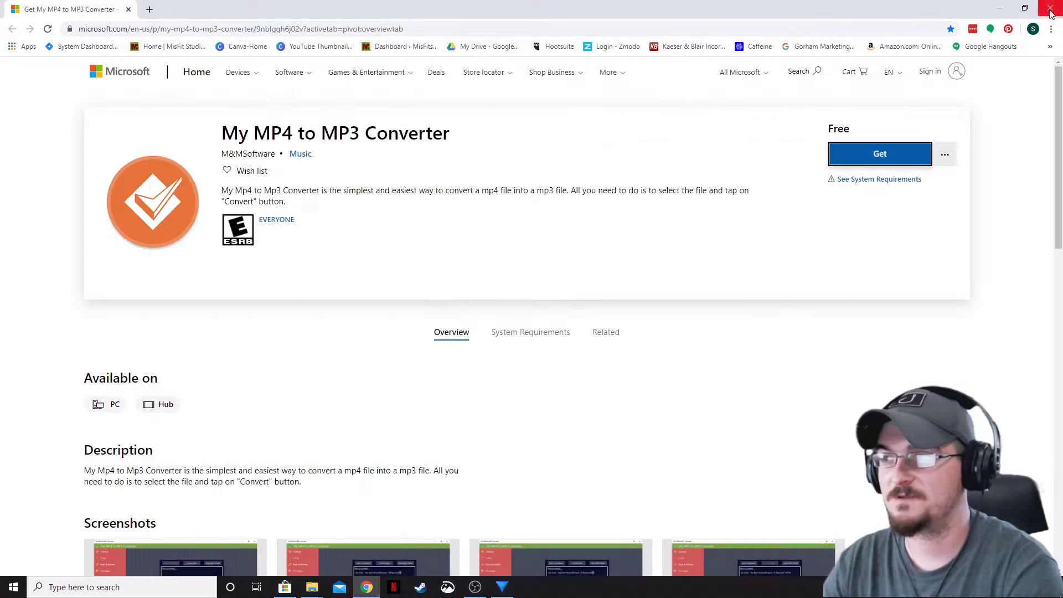
pyautogui.click(1050, 8)
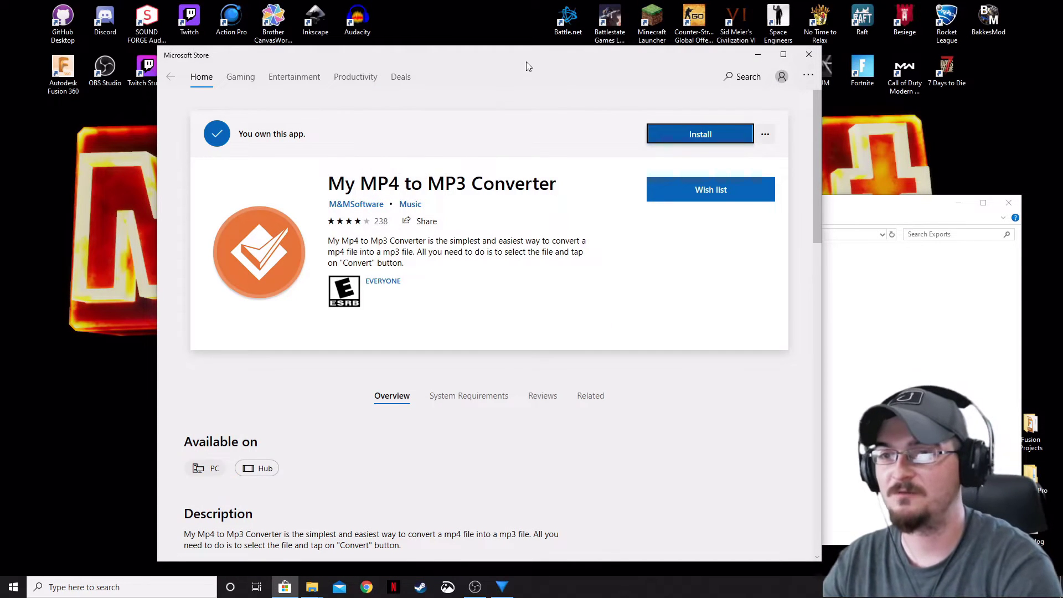
pyautogui.click(705, 134)
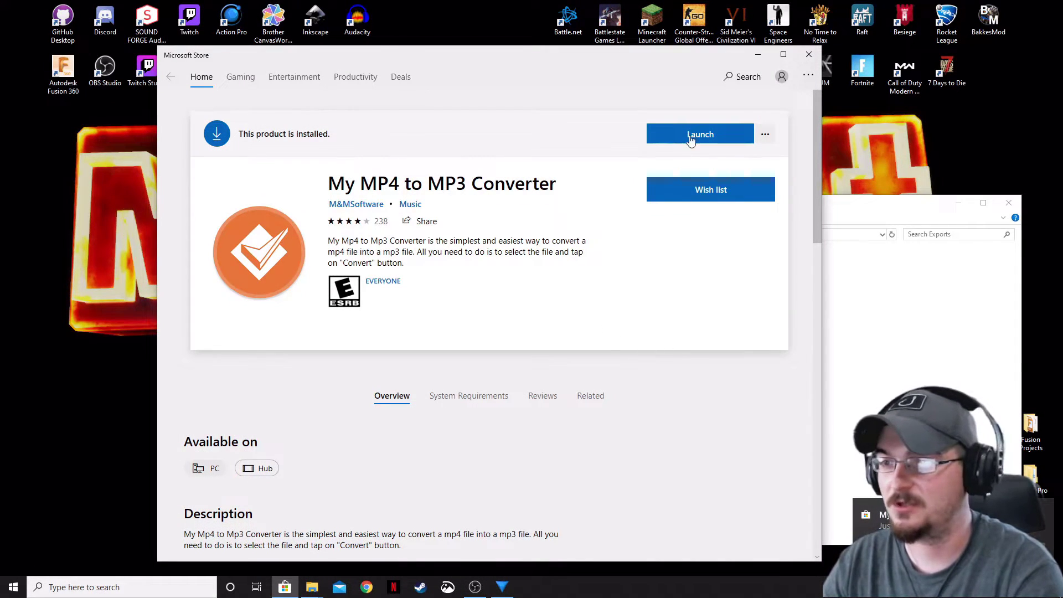
pyautogui.click(809, 54)
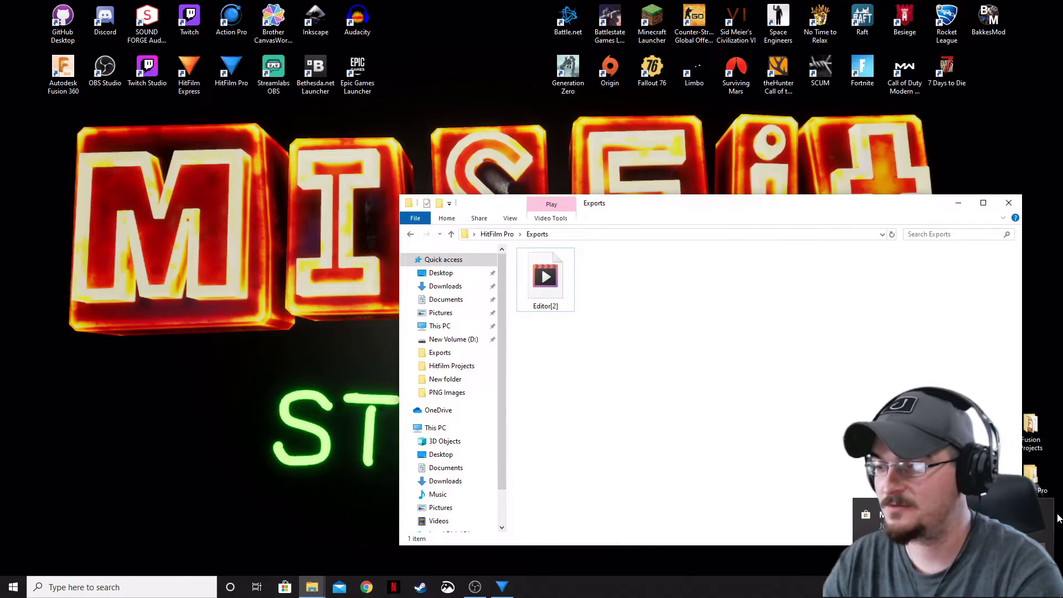
# Step: Drag My MP4 to MP3 Converter from Start's Recently added to the desktop and launch it
pyautogui.click(960, 204)
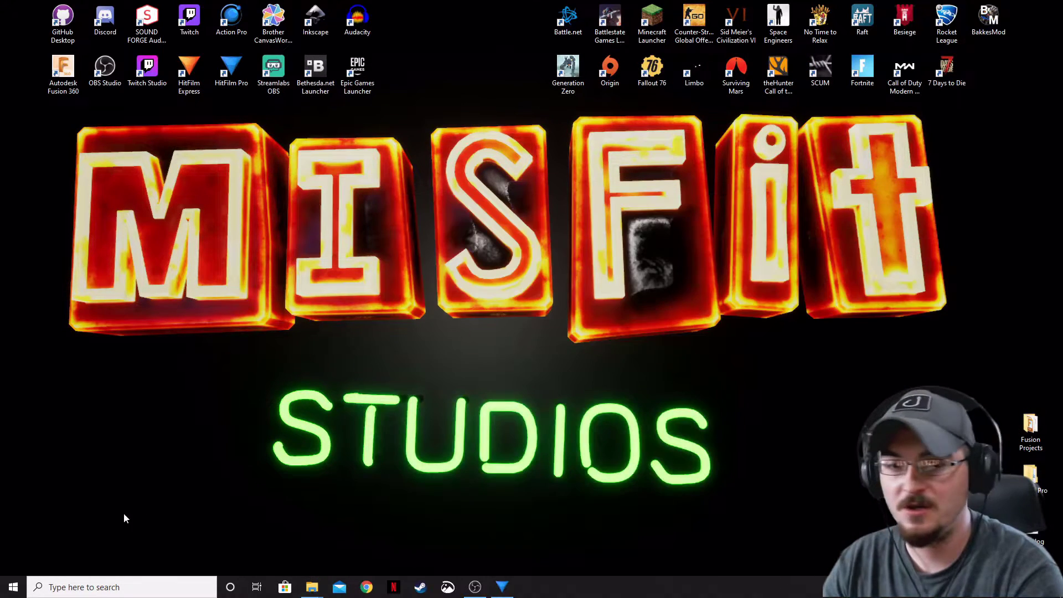
pyautogui.click(14, 587)
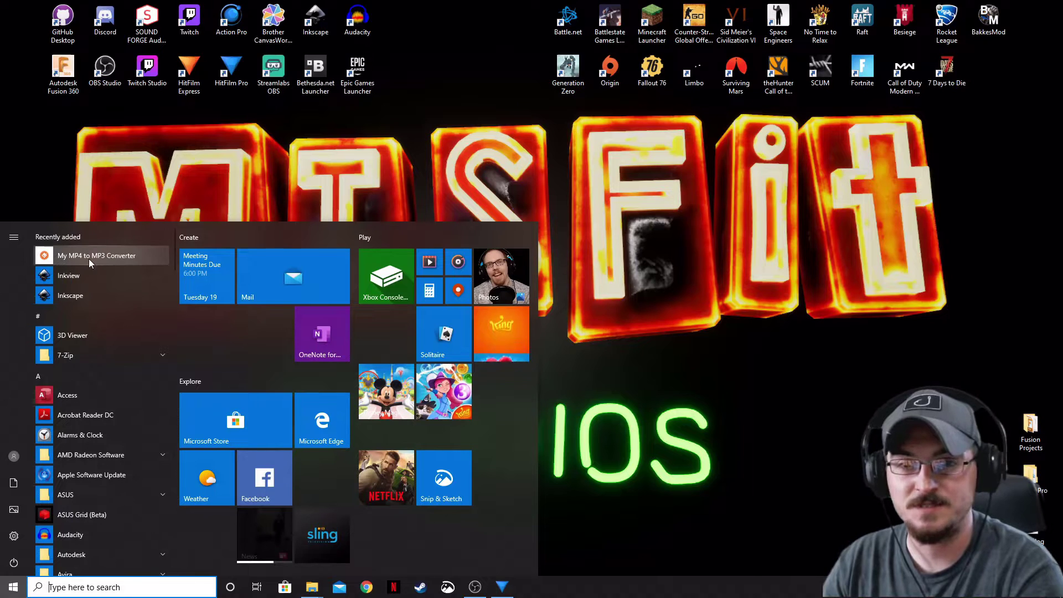
pyautogui.moveTo(89, 258); pyautogui.dragTo(386, 26)
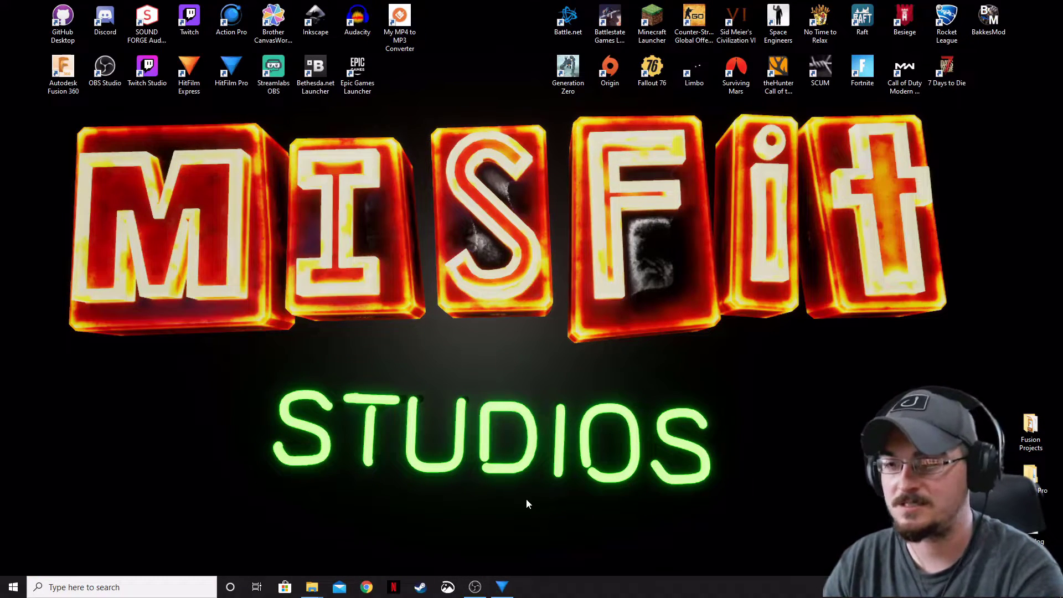
pyautogui.doubleClick(400, 19)
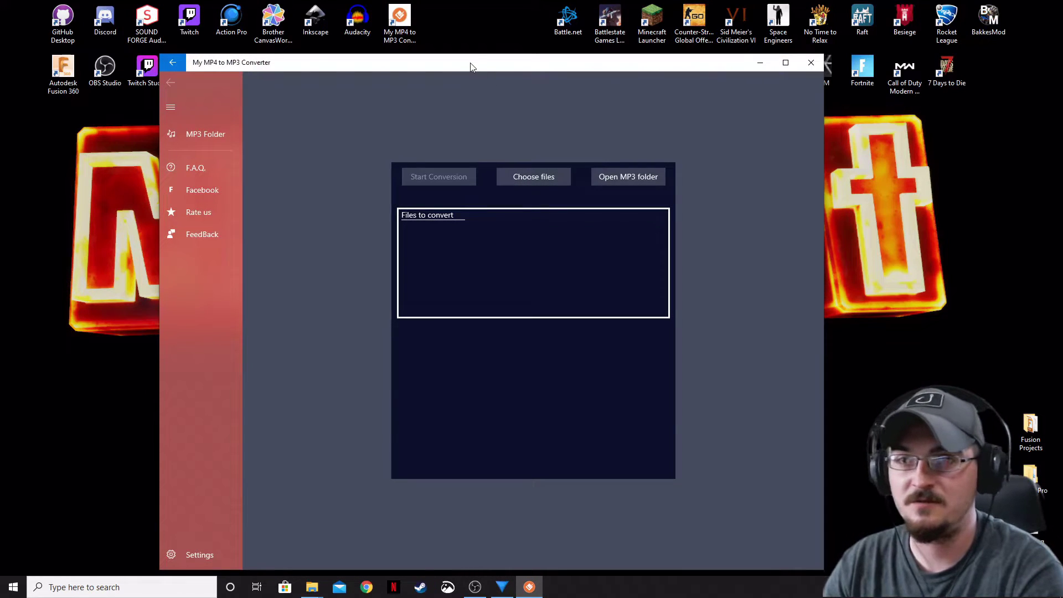
# Step: Add Editor[2].mp4 from Desktop > HitFilm Pro > Exports to the Files to convert list
pyautogui.moveTo(470, 66); pyautogui.dragTo(500, 53)
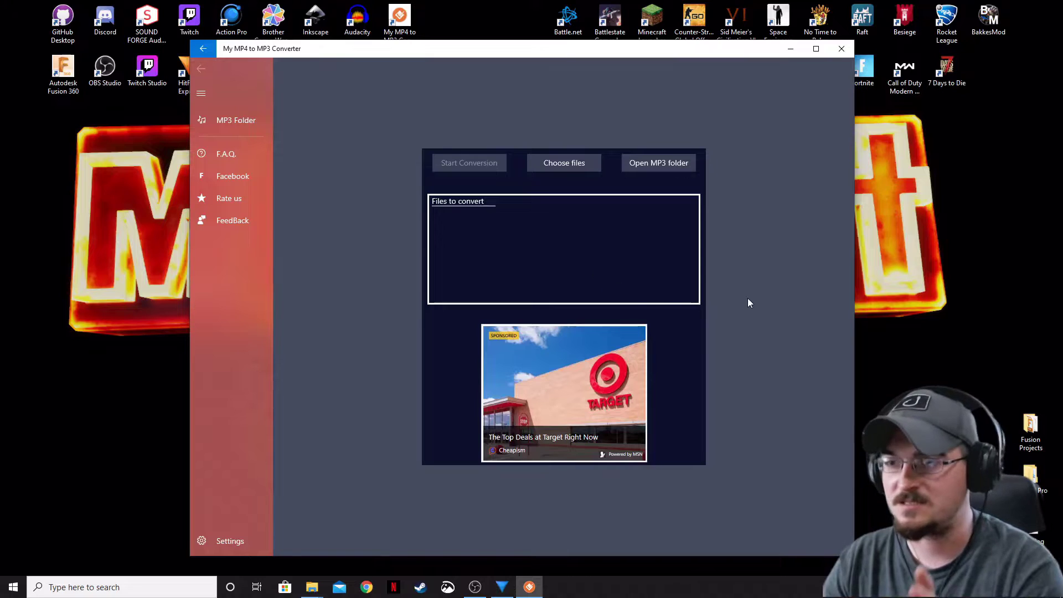
pyautogui.click(567, 166)
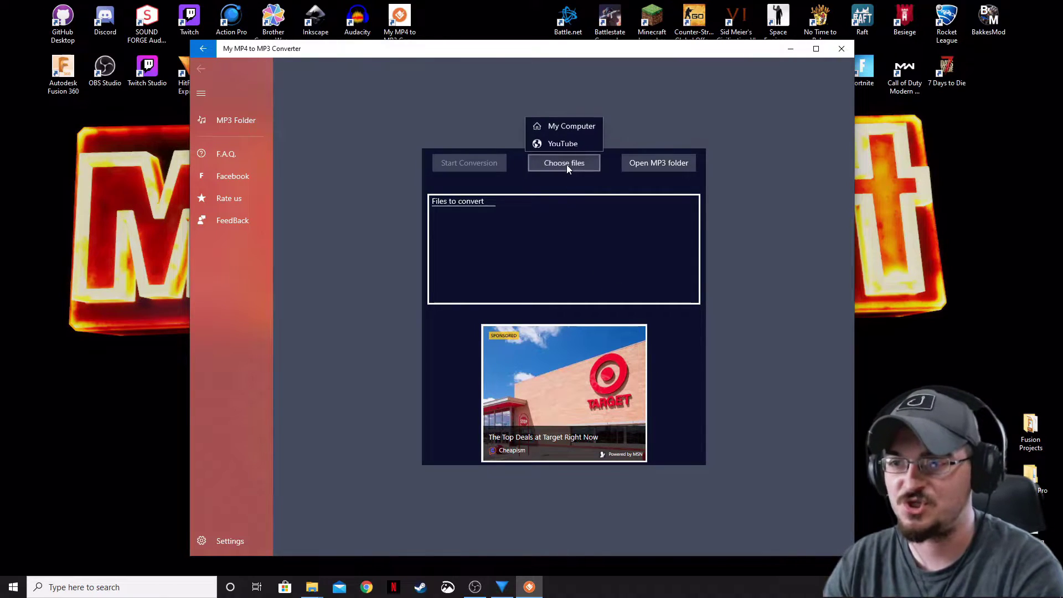
pyautogui.click(575, 127)
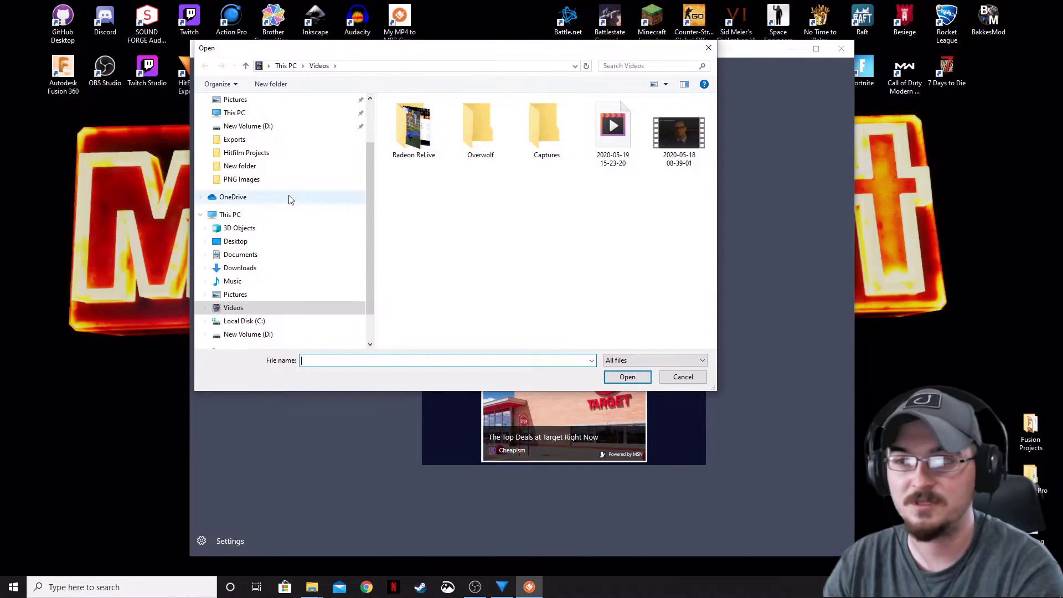
pyautogui.click(230, 215)
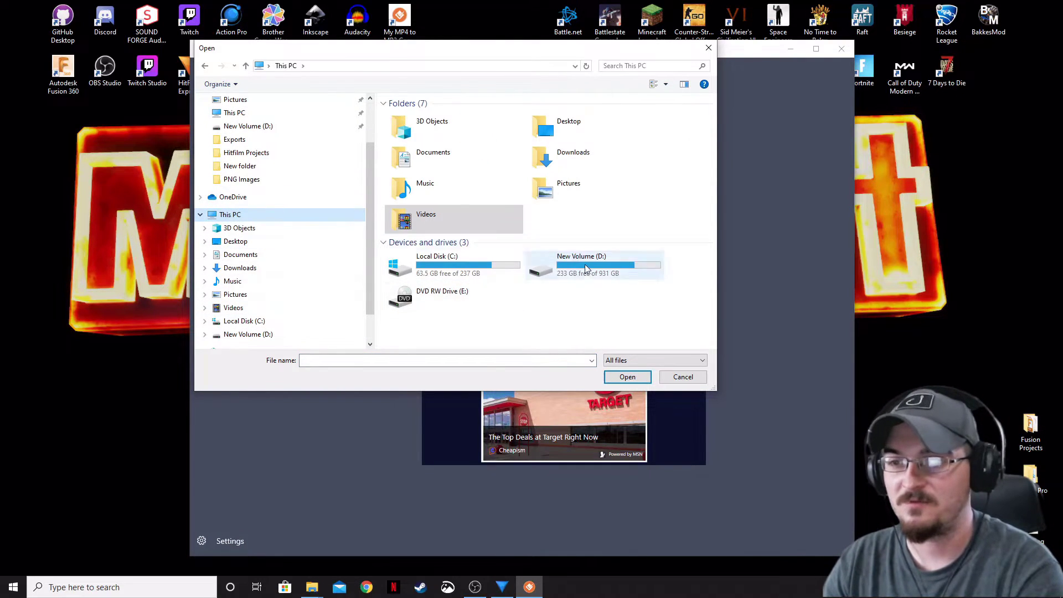
pyautogui.scroll(2, 278, 215)
pyautogui.click(236, 122)
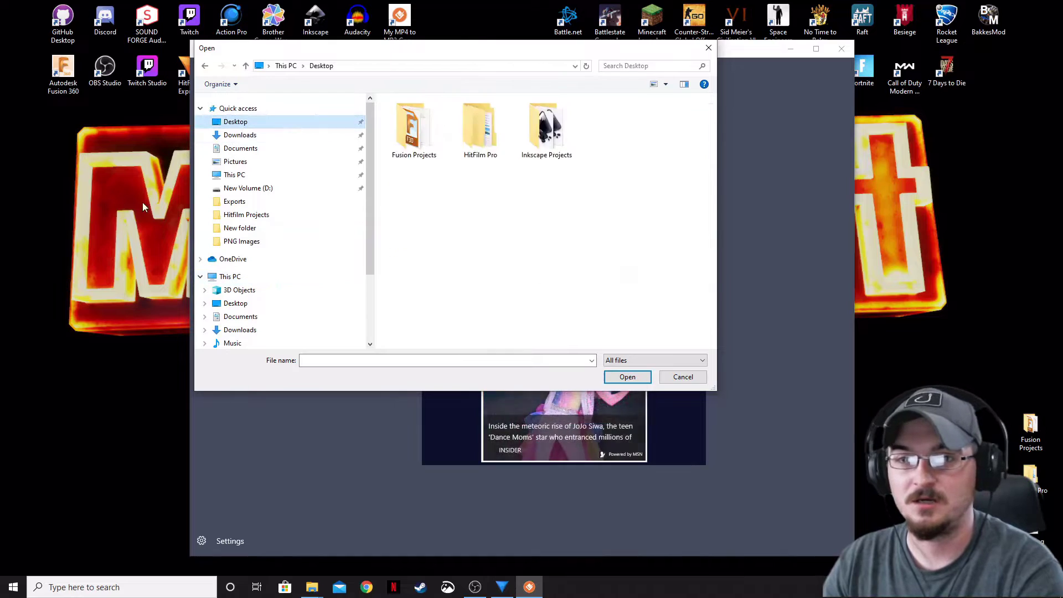
pyautogui.doubleClick(482, 138)
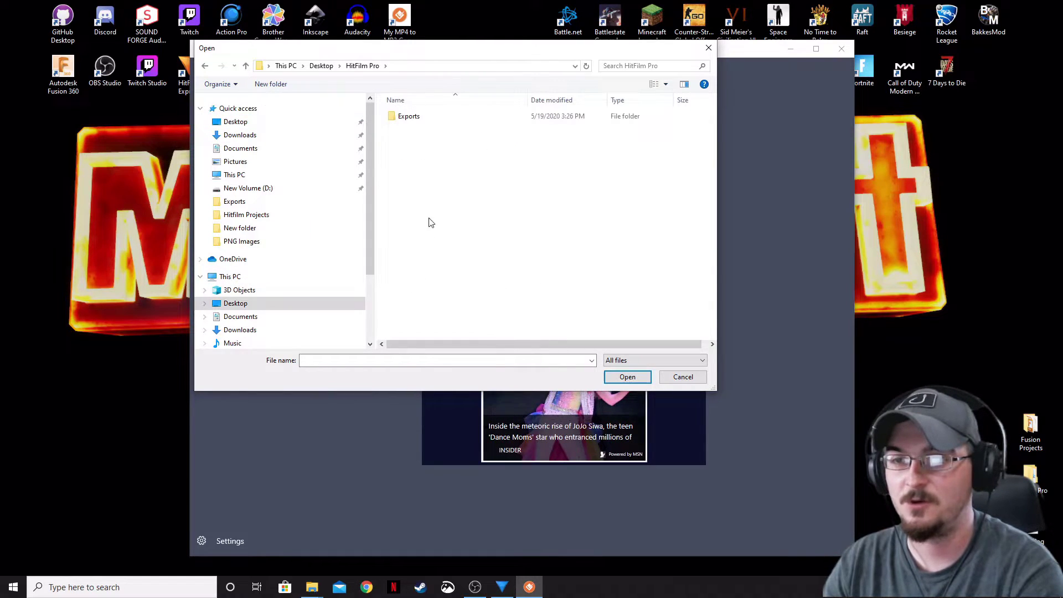
pyautogui.doubleClick(418, 117)
pyautogui.click(426, 137)
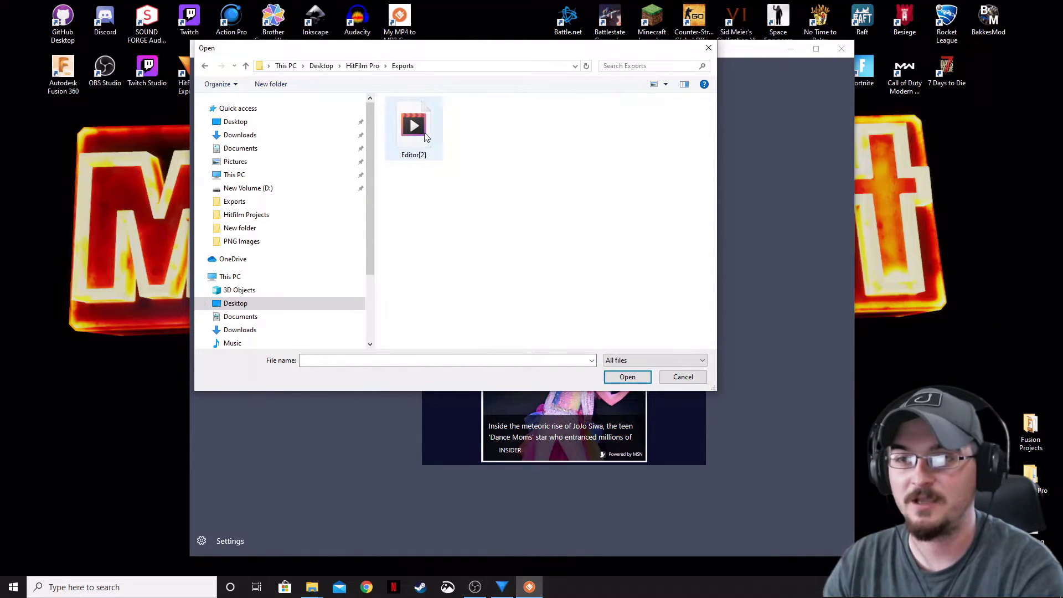
pyautogui.click(629, 377)
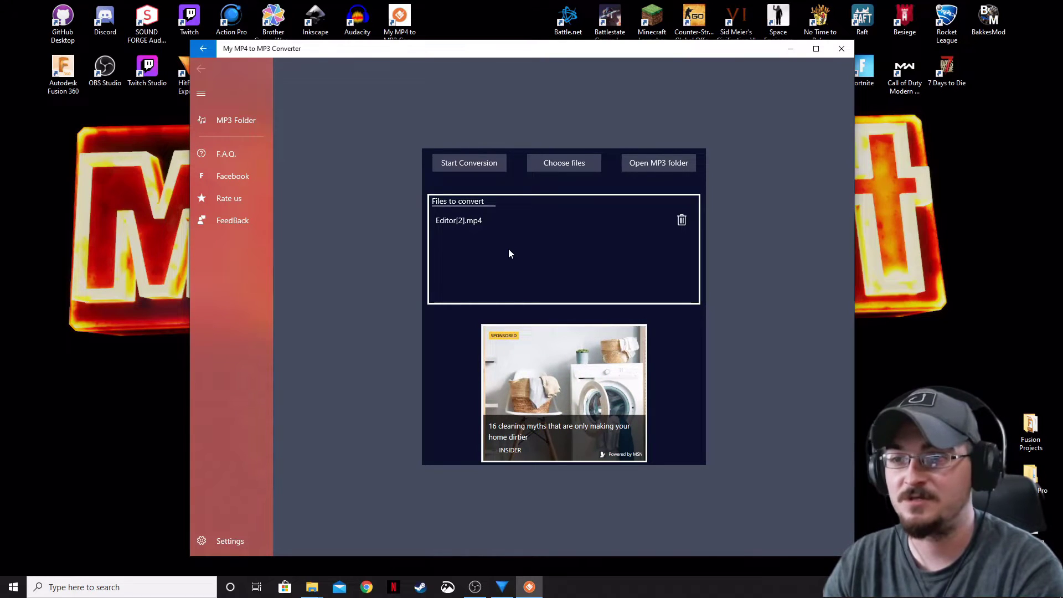
# Step: Convert Editor[2] to MP3 and open the MP3 output folder
pyautogui.click(462, 162)
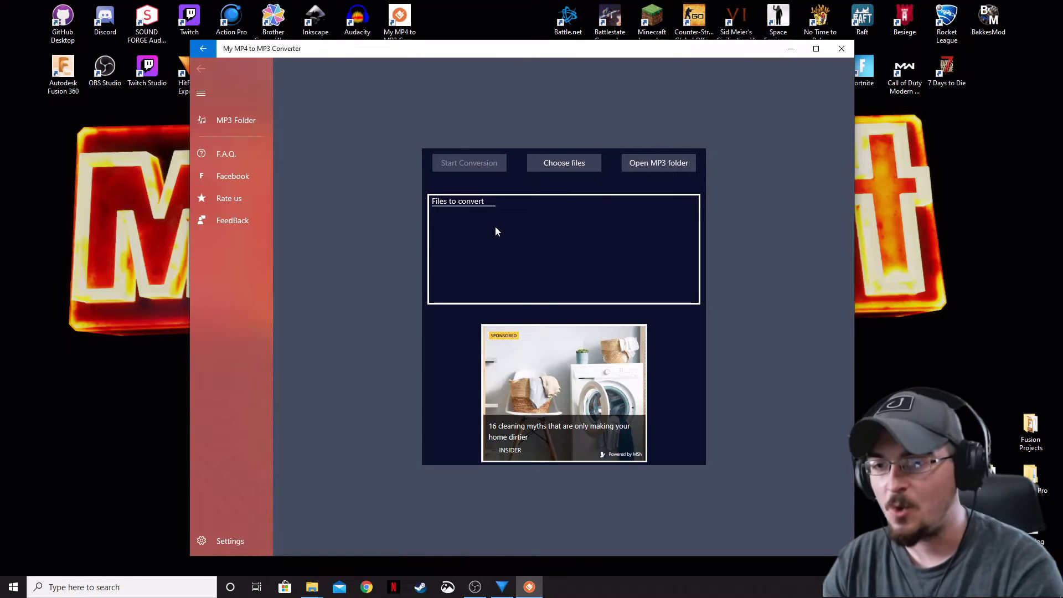
pyautogui.click(659, 164)
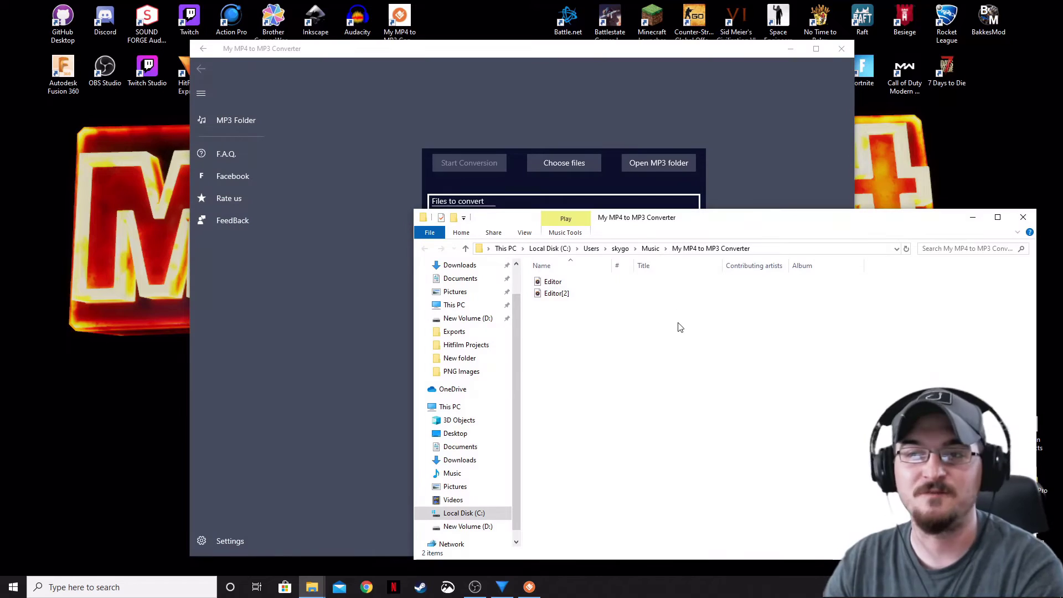
pyautogui.moveTo(717, 227); pyautogui.dragTo(633, 185)
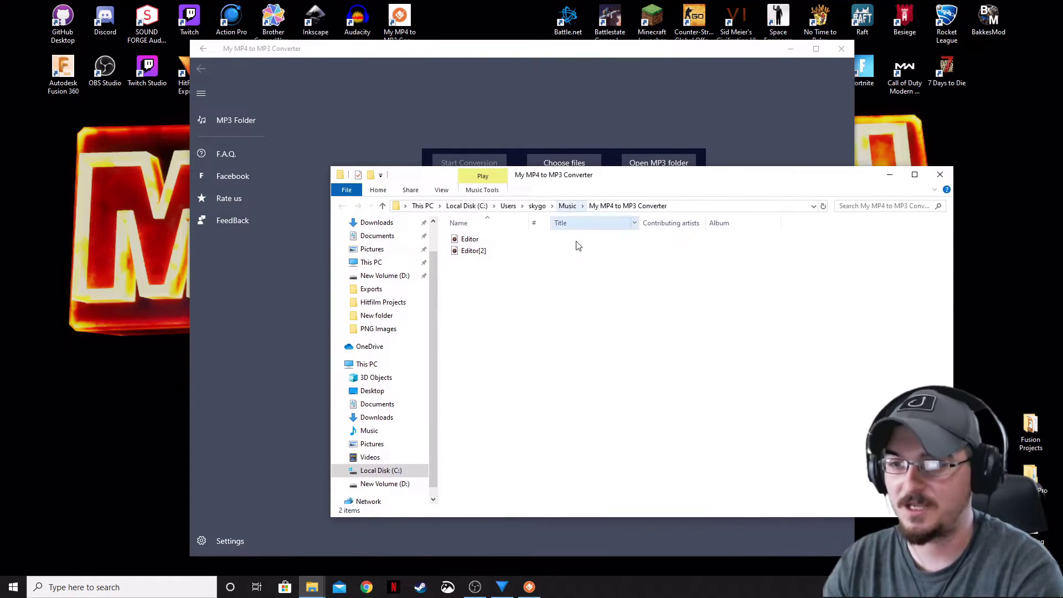
# Step: Delete the old Editor file, leaving Editor[2], and minimize the folder window
pyautogui.click(465, 240)
pyautogui.press('Delete')
pyautogui.click(474, 241)
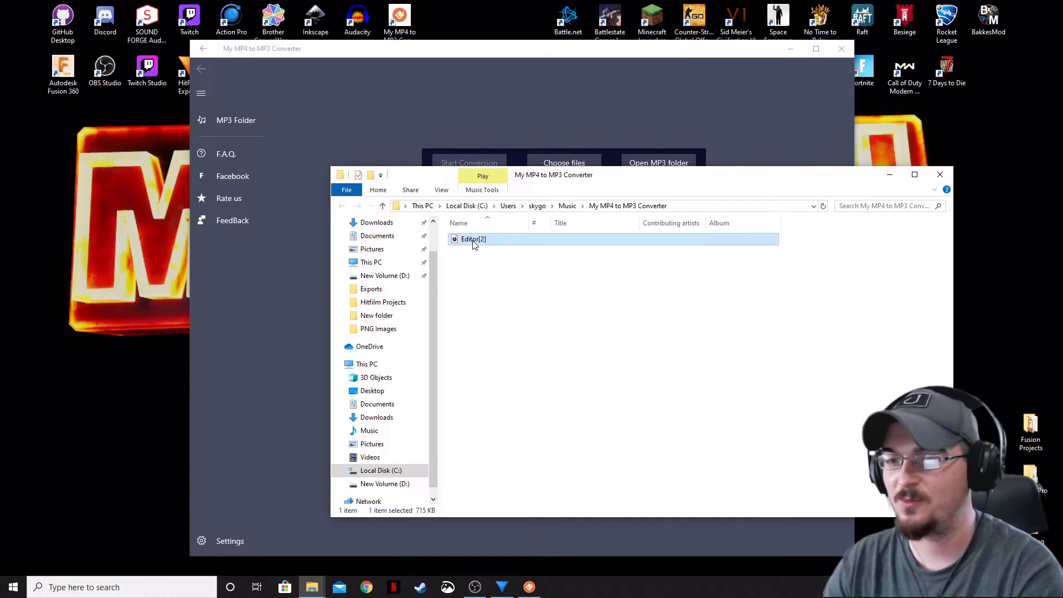
pyautogui.click(889, 175)
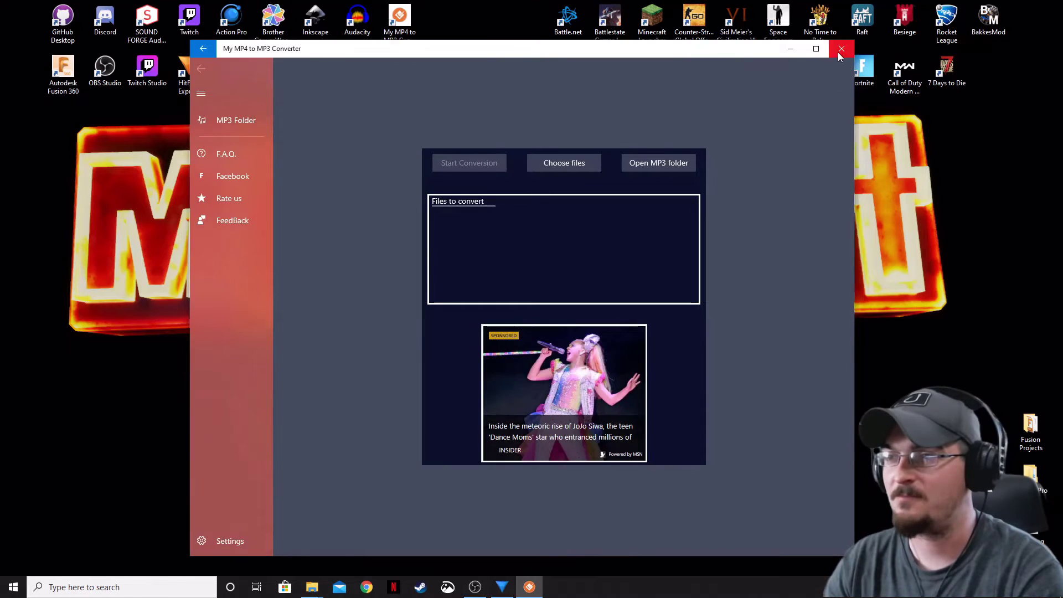
# Step: Close My MP4 to MP3 Converter and bring HitFilm Pro back to the front
pyautogui.click(840, 49)
pyautogui.click(502, 587)
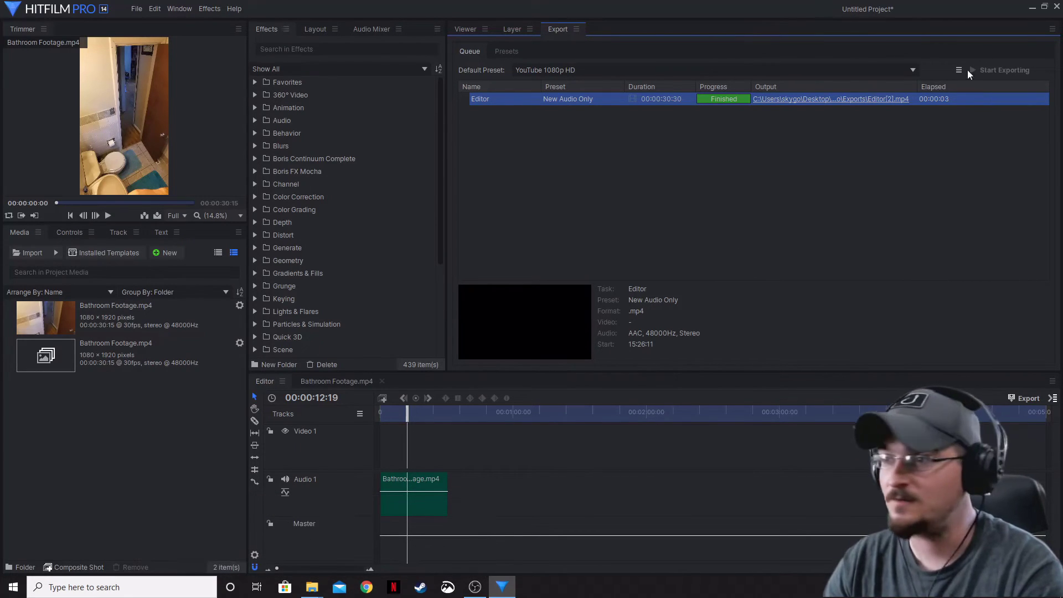
pyautogui.click(1032, 8)
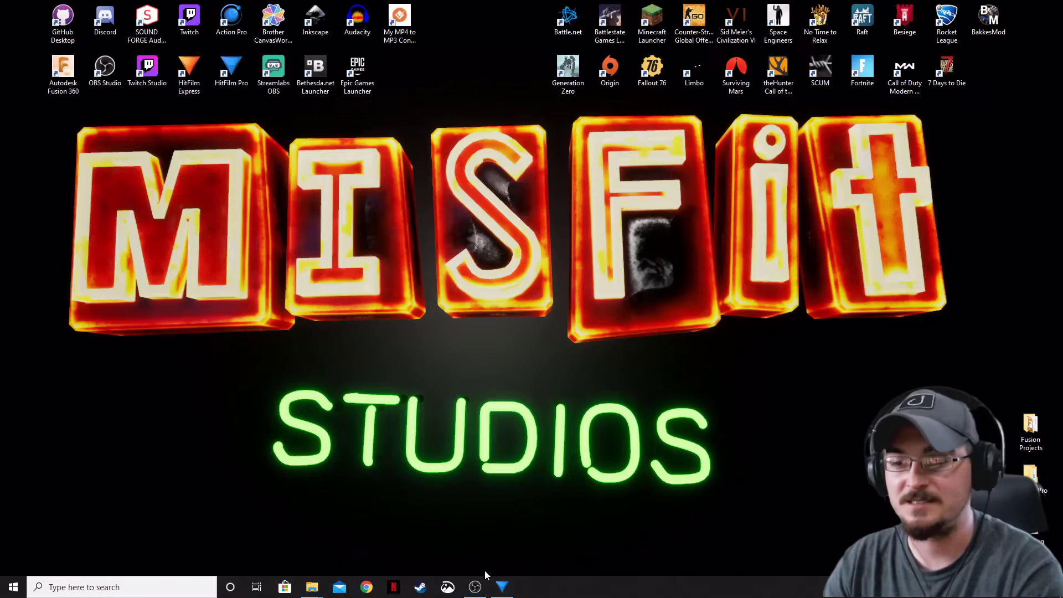
pyautogui.click(501, 586)
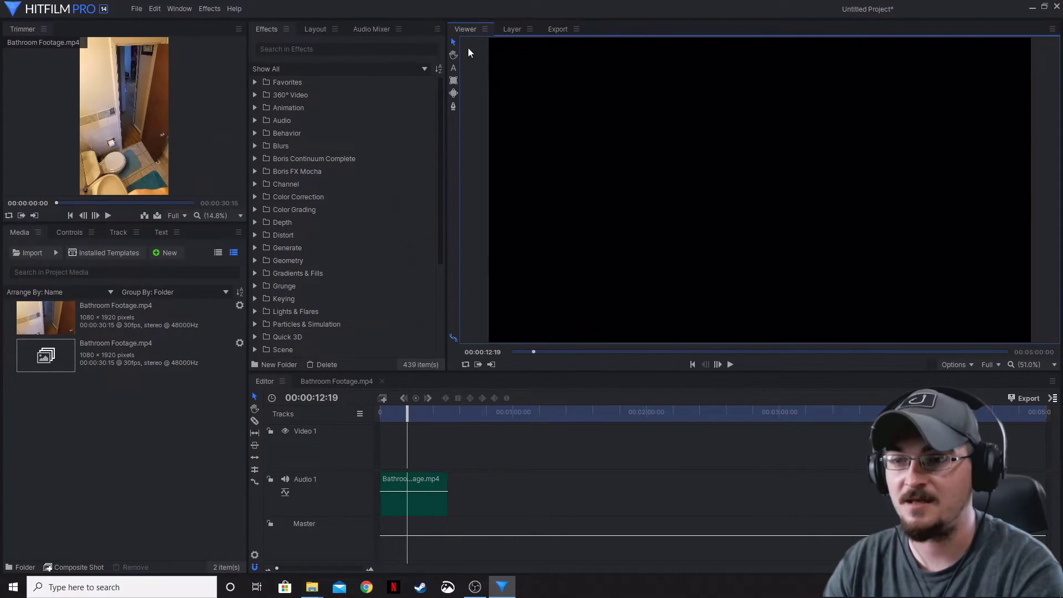
# Step: Drag Editor[2].mp3 from its output folder into HitFilm's Media panel
pyautogui.moveTo(312, 586)
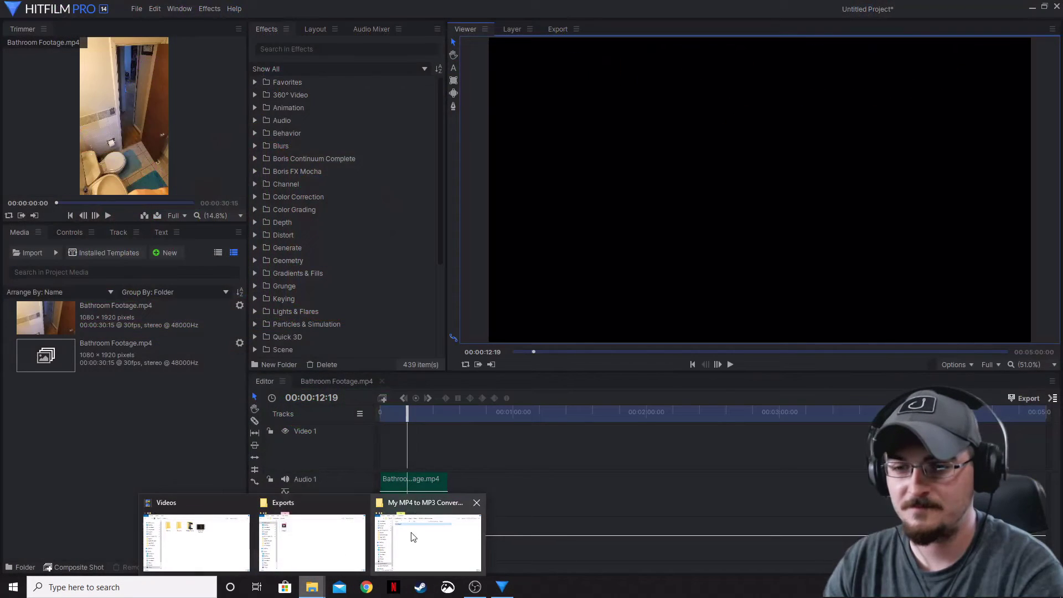
pyautogui.click(409, 540)
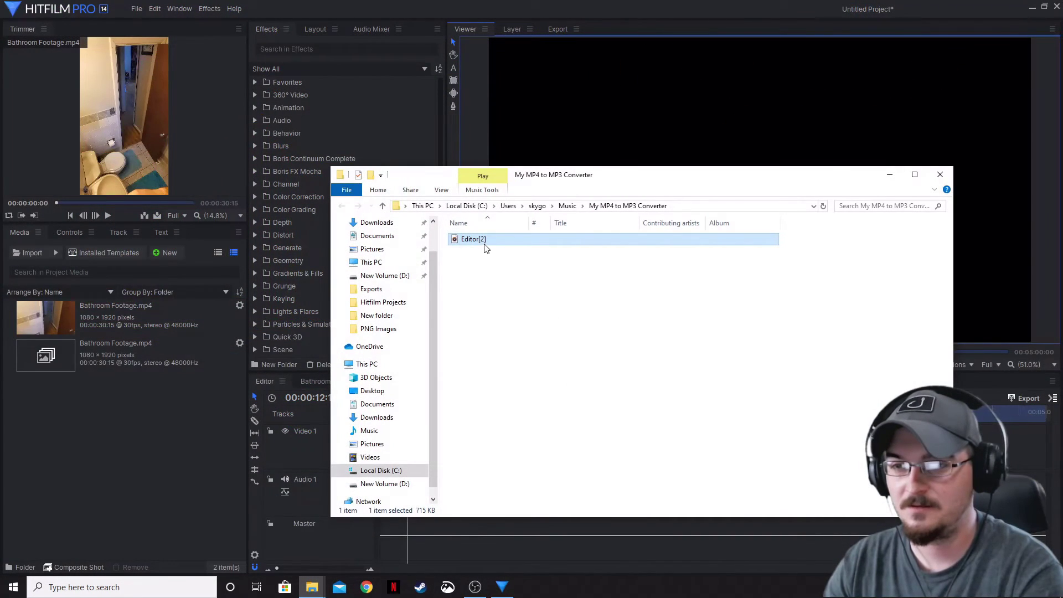
pyautogui.moveTo(483, 247); pyautogui.dragTo(175, 447)
pyautogui.click(940, 175)
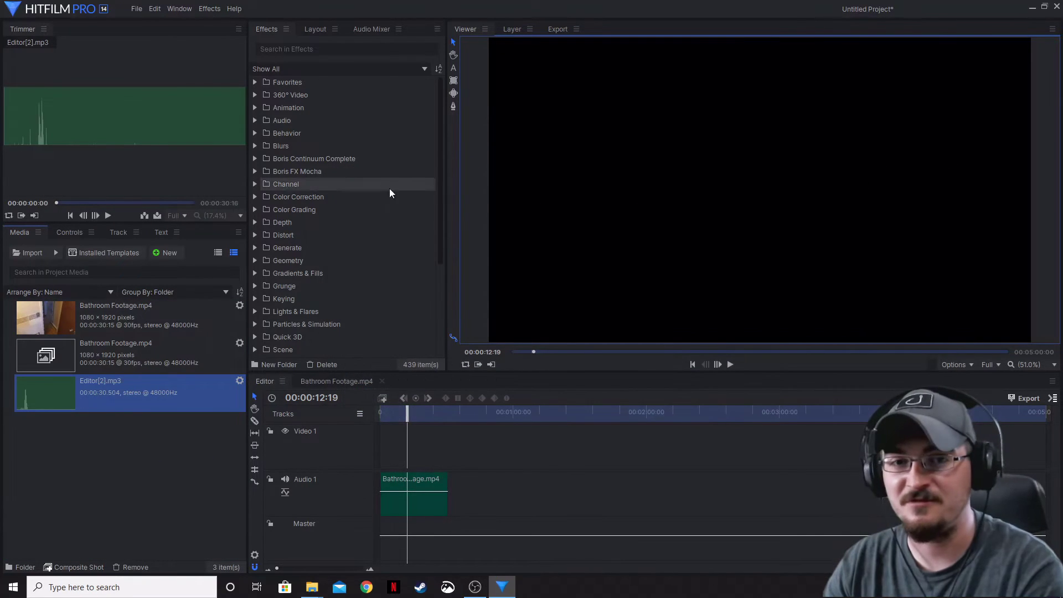